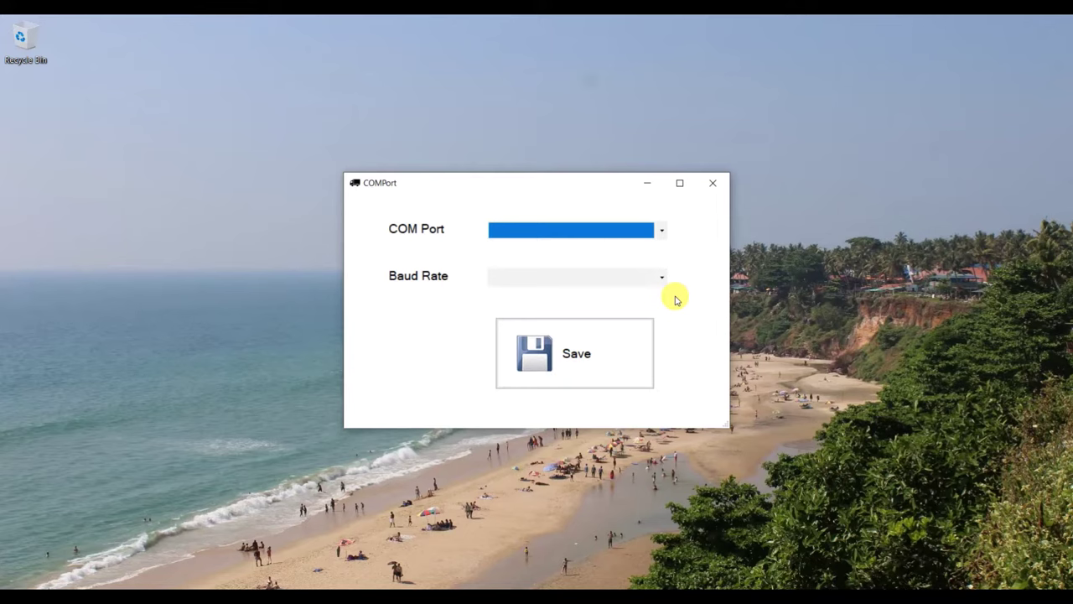
# Set the indicator COM port to COM21 with 9600 baud rate and save
pyautogui.press('Down')
pyautogui.press('Down')
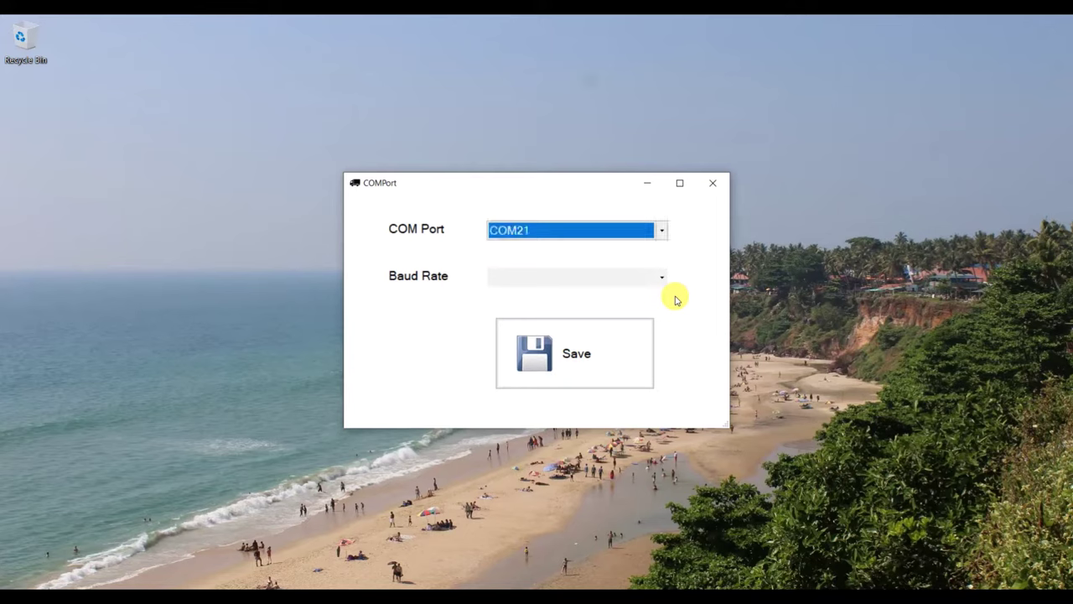
pyautogui.press('Tab')
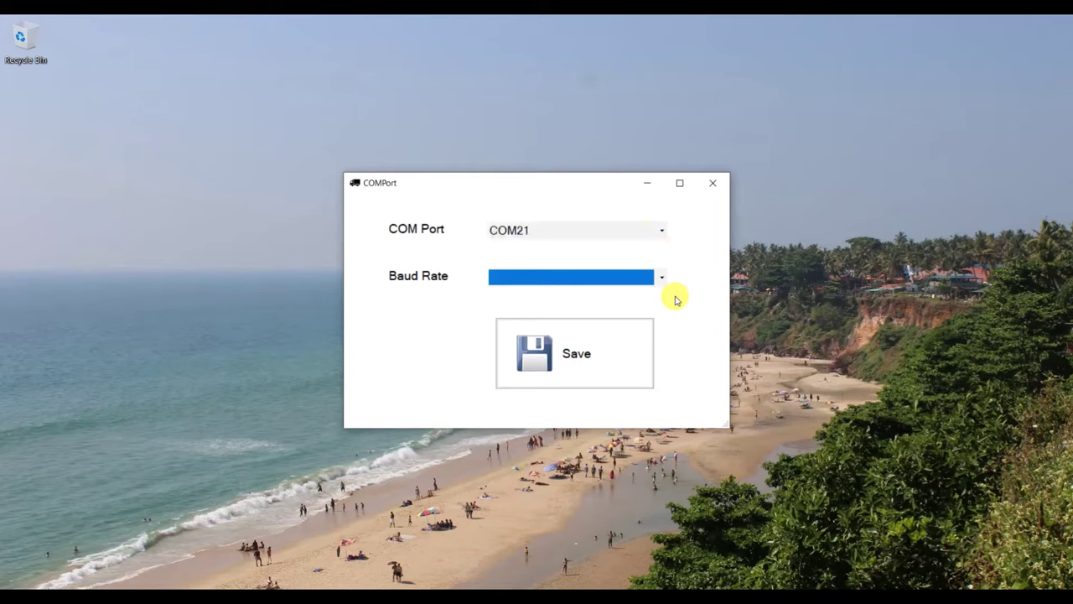
pyautogui.press('Down')
pyautogui.press('Down')
pyautogui.press('Down')
pyautogui.press('Down')
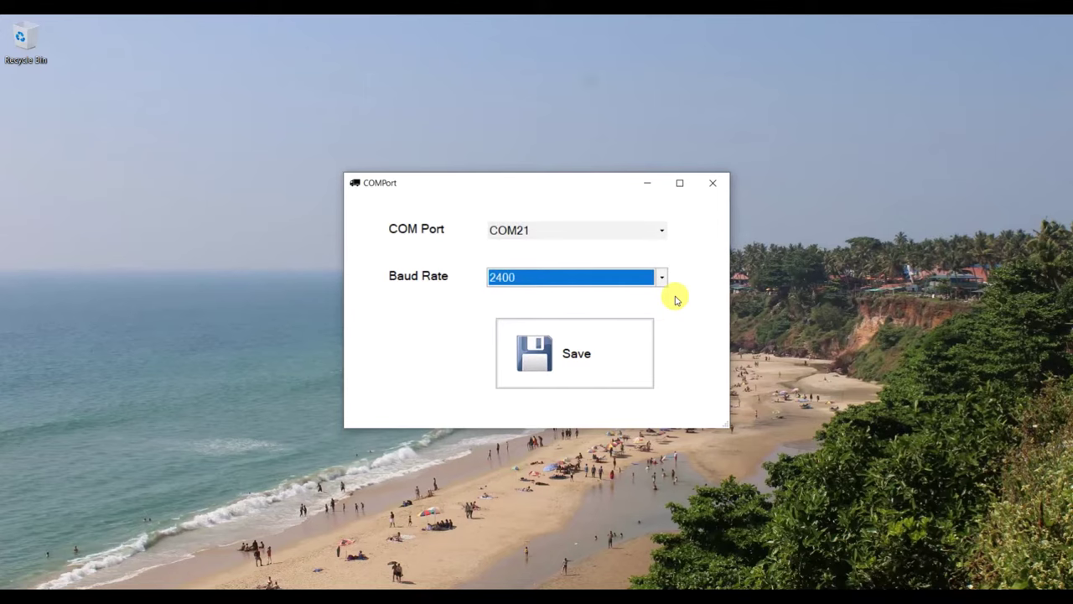
pyautogui.press('Return')
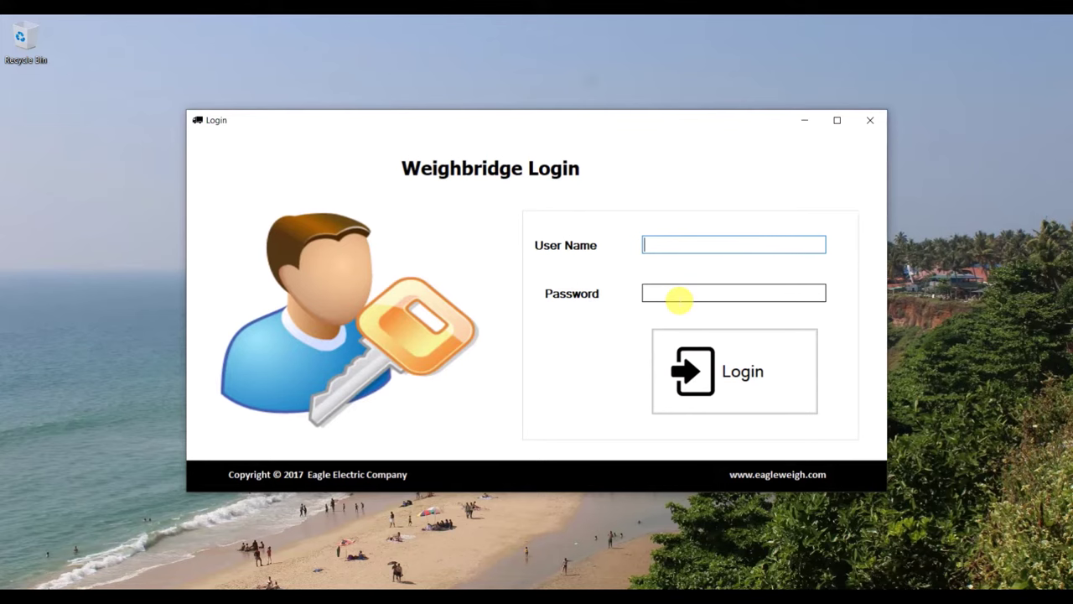
# Log in with the administrator user name and password
pyautogui.write('admin')
pyautogui.press('Tab')
pyautogui.write('admin')
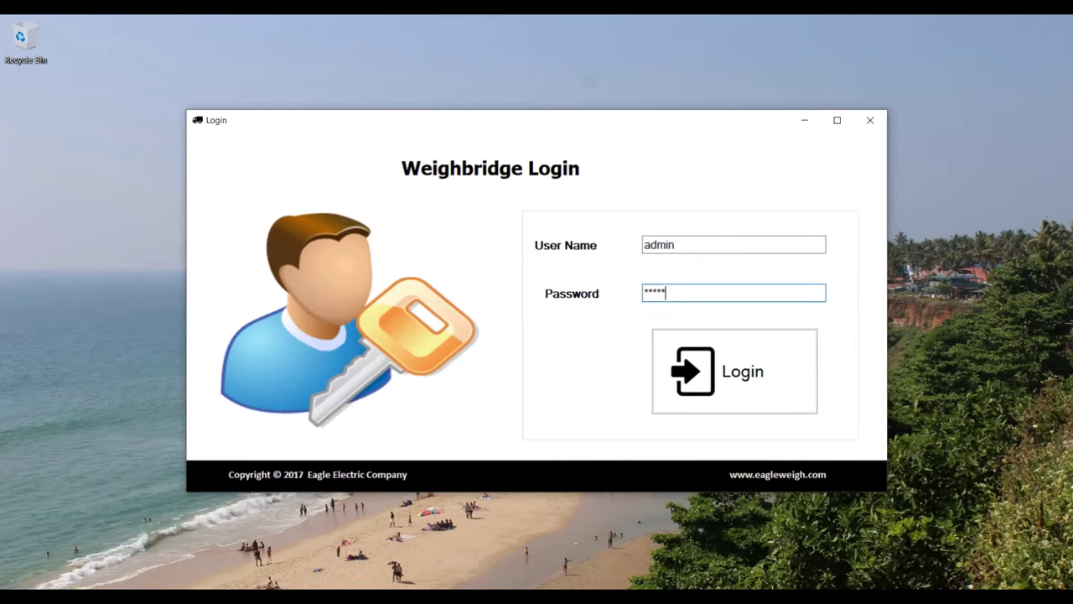
pyautogui.press('Return')
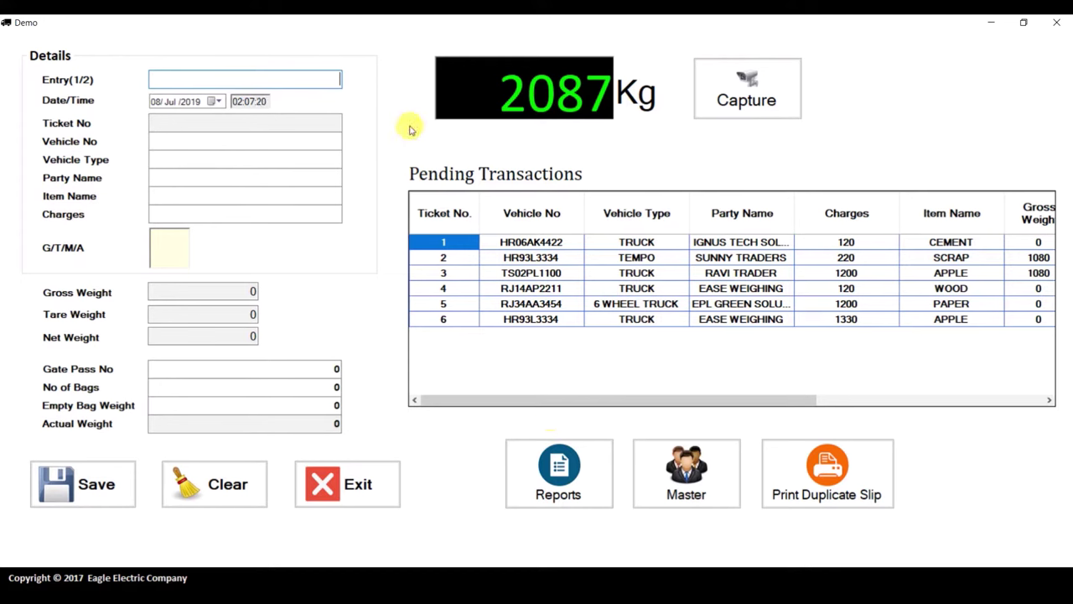
pyautogui.write('1')
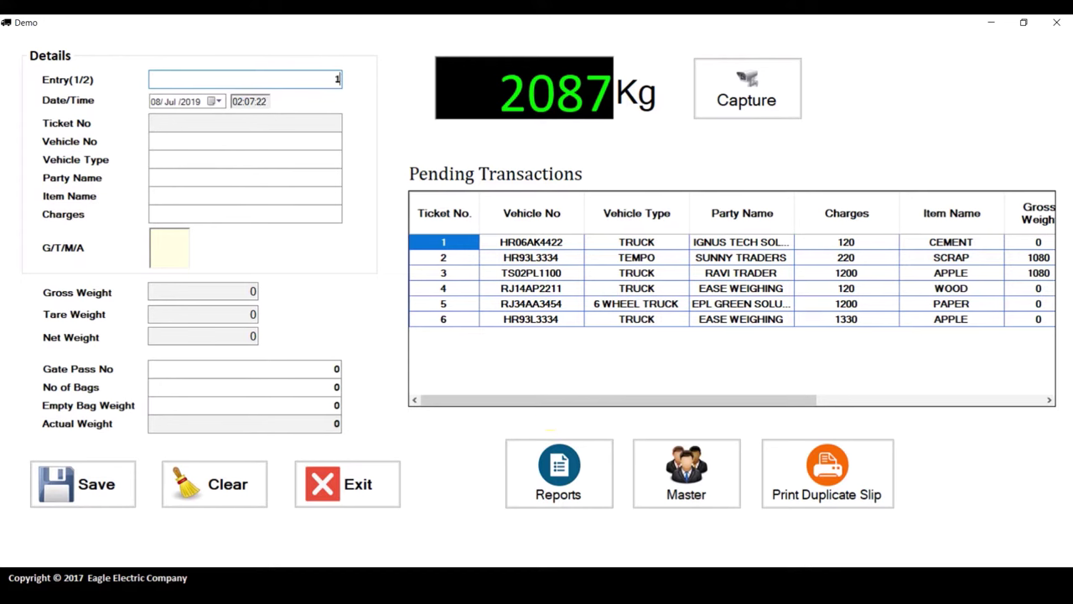
pyautogui.press('Return')
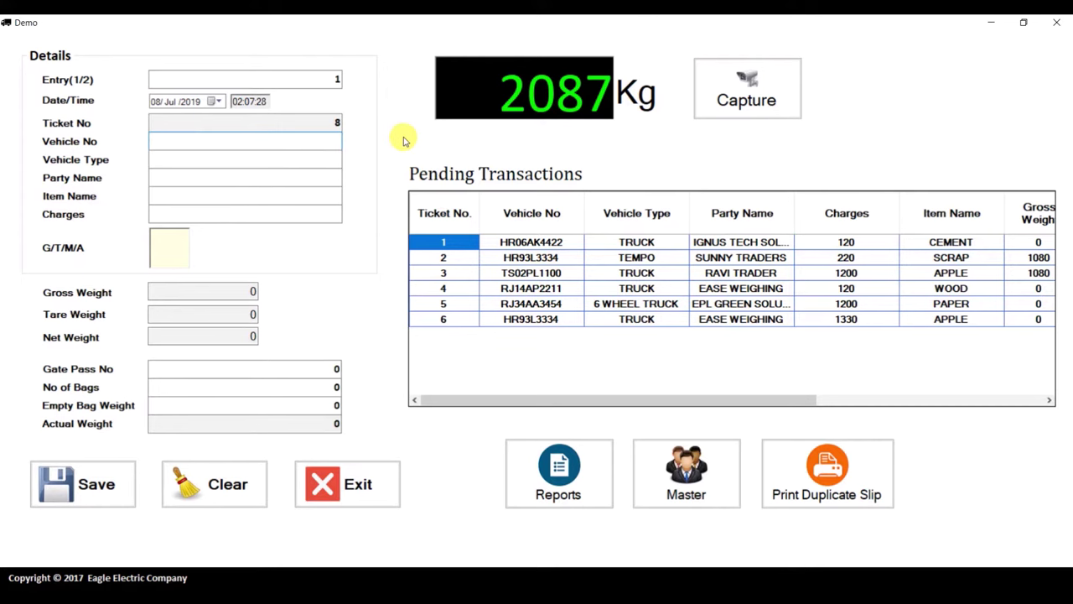
pyautogui.write('H')
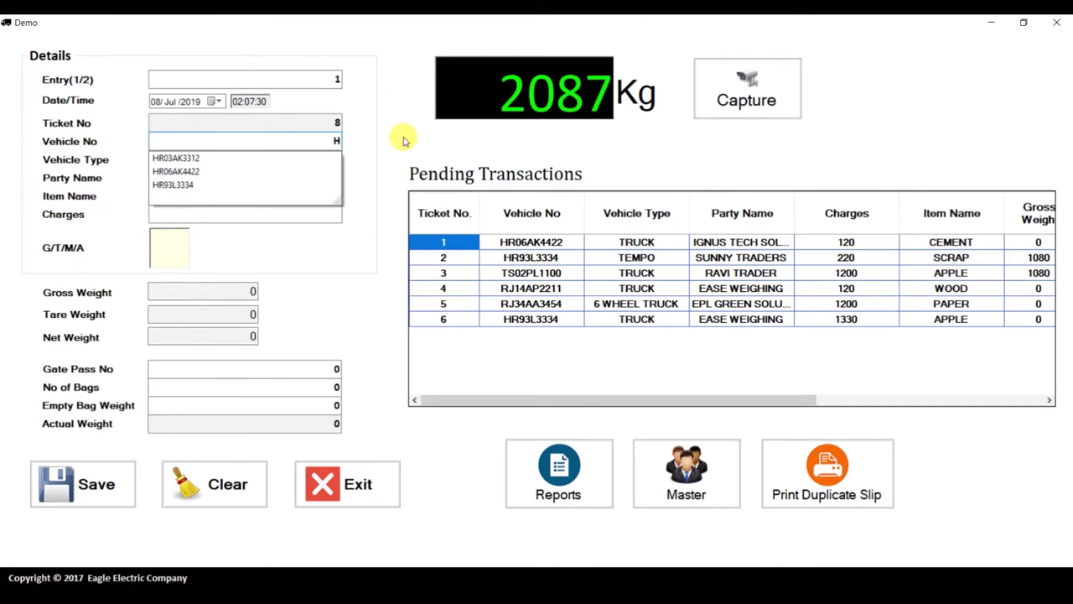
pyautogui.write('R')
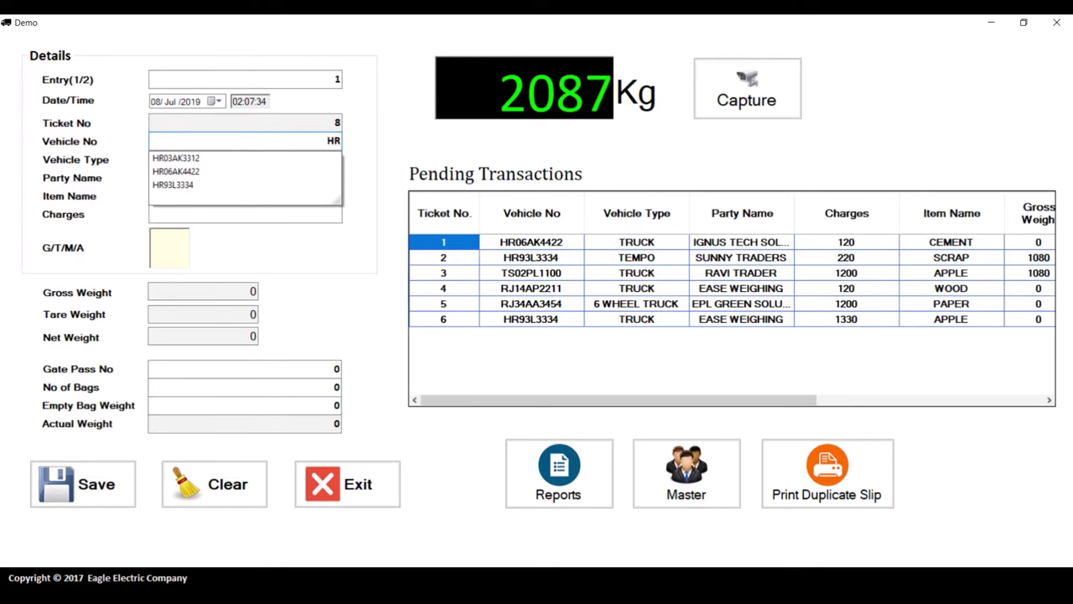
pyautogui.press('Down')
pyautogui.press('BackSpace')
pyautogui.write('03AK3310')
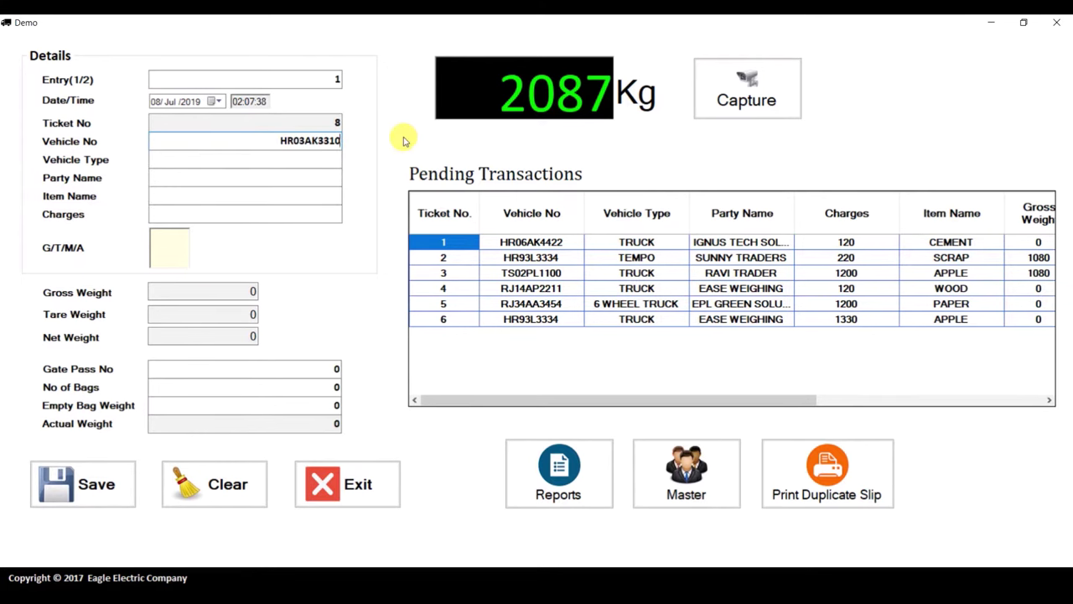
pyautogui.press('Return')
# Fill in vehicle type TRUCK, party EPL GREEN SOLUTIONS, item PAPER and charges 120
pyautogui.write('T')
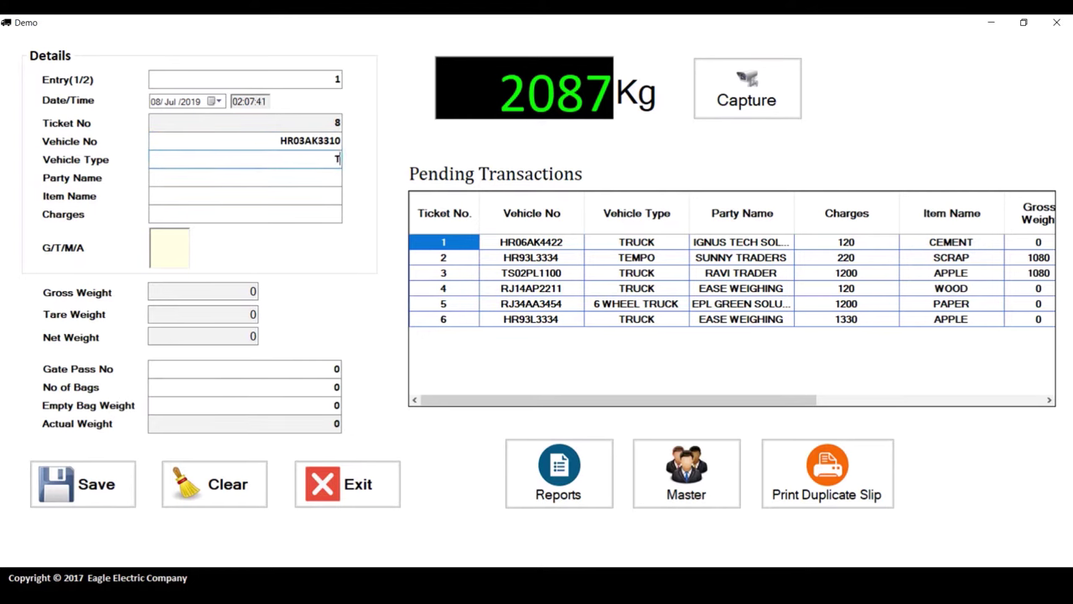
pyautogui.press('Down')
pyautogui.press('Down')
pyautogui.press('Return')
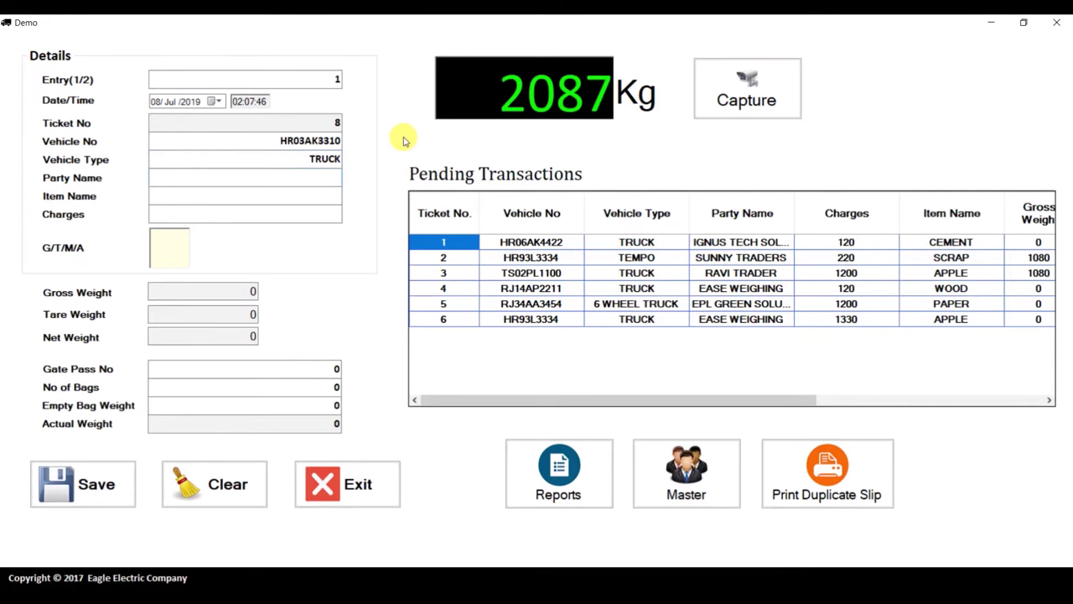
pyautogui.write('E')
pyautogui.press('Down')
pyautogui.press('Down')
pyautogui.press('Down')
pyautogui.press('Return')
pyautogui.write('P')
pyautogui.press('Down')
pyautogui.press('Return')
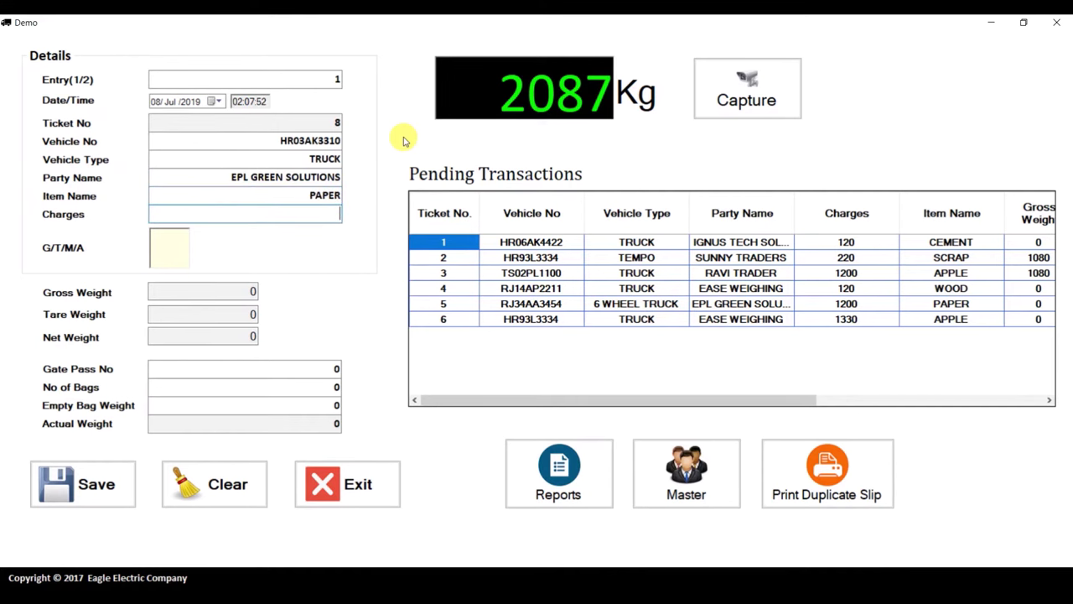
pyautogui.write('1200')
pyautogui.press('BackSpace')
pyautogui.press('Return')
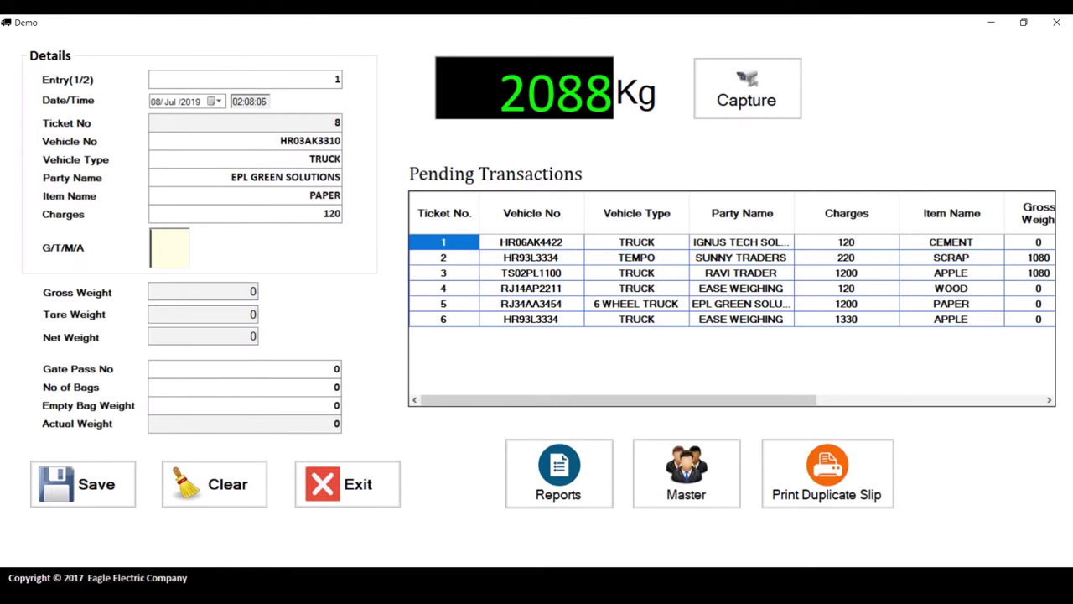
# Set the weighment type to Gross so 2088 is recorded as gross weight
pyautogui.write('T')
pyautogui.press('Return')
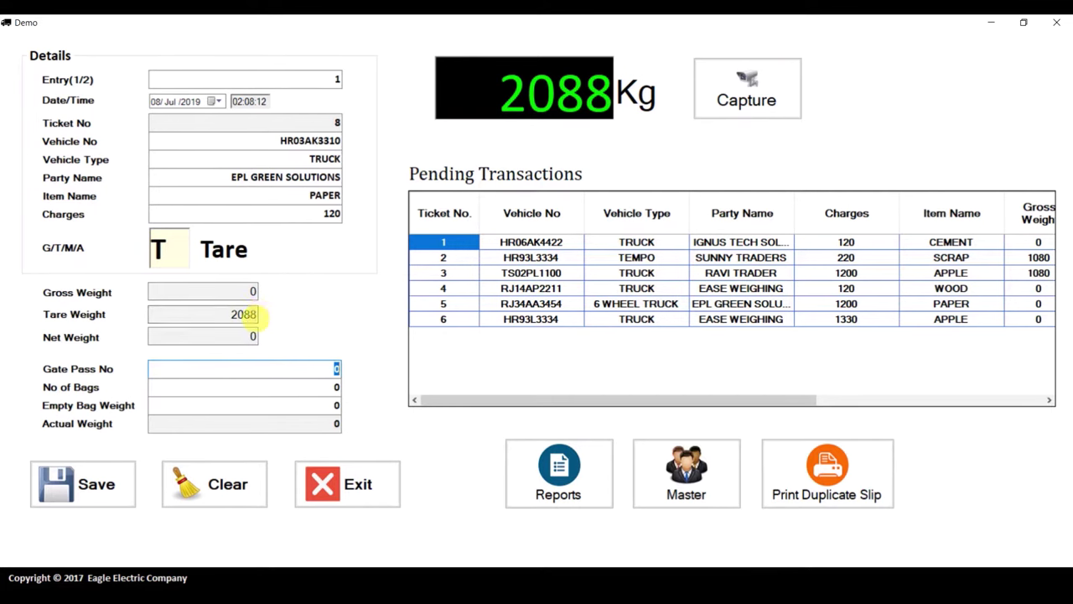
pyautogui.click(159, 248)
pyautogui.write('G')
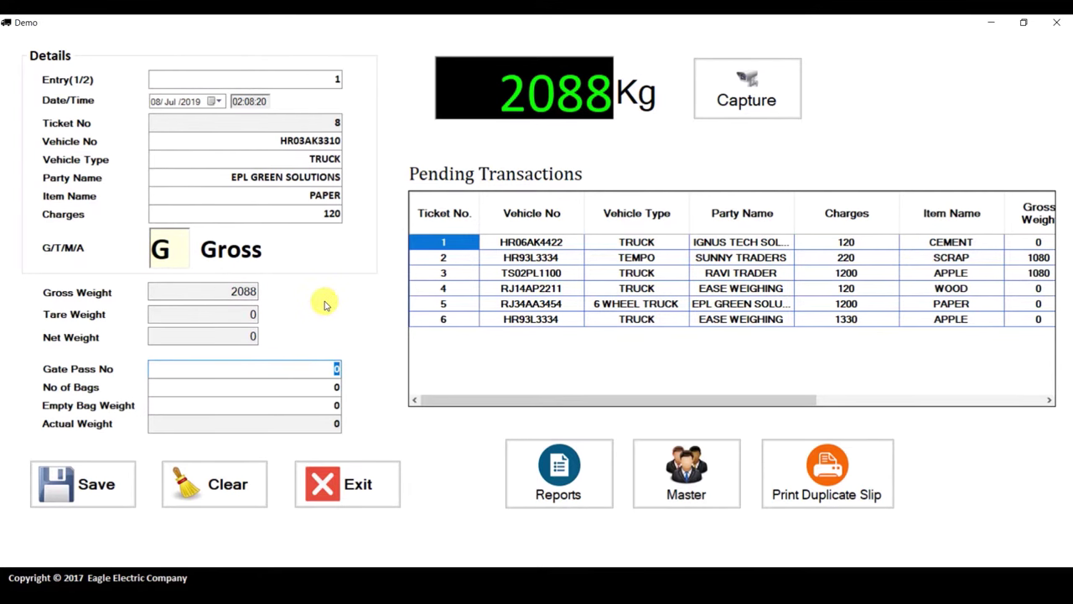
# Enter gate pass GT332, 10 bags and empty bag weight 2
pyautogui.write('GT332')
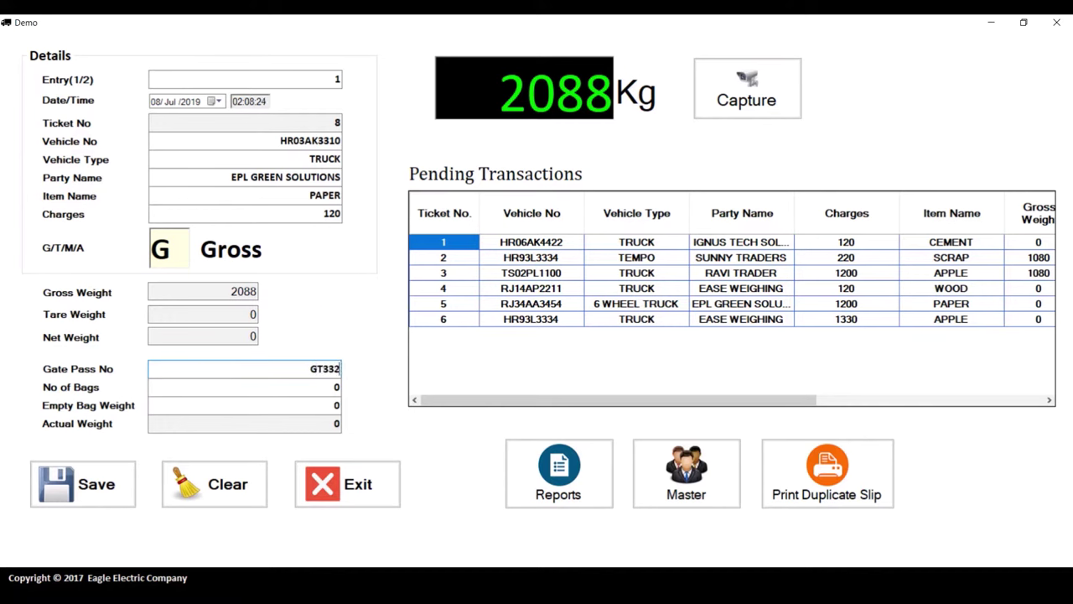
pyautogui.press('Tab')
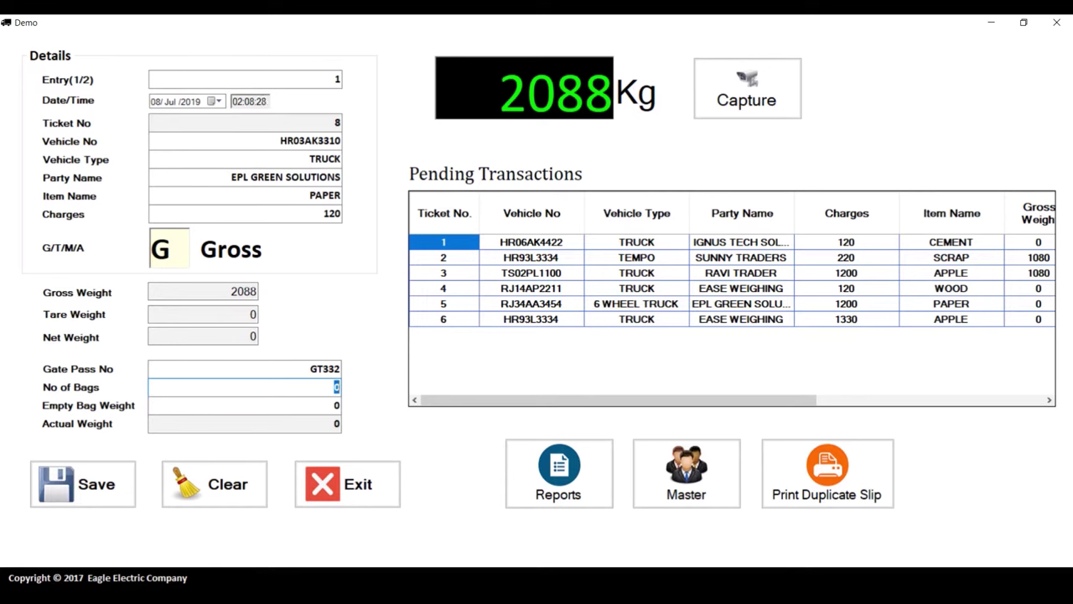
pyautogui.write('10')
pyautogui.press('Tab')
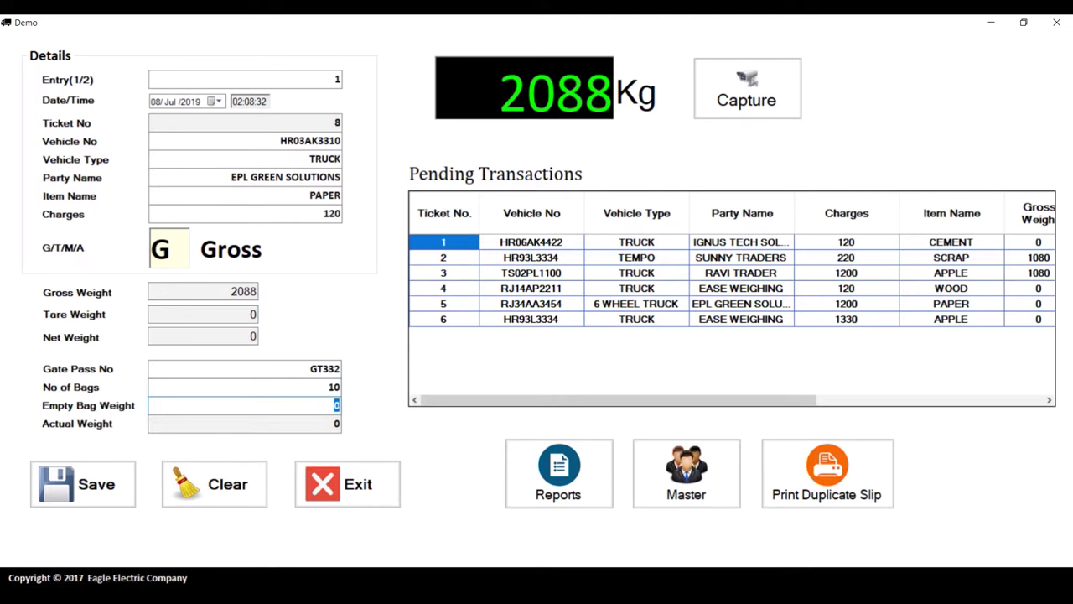
pyautogui.write('2')
pyautogui.press('Tab')
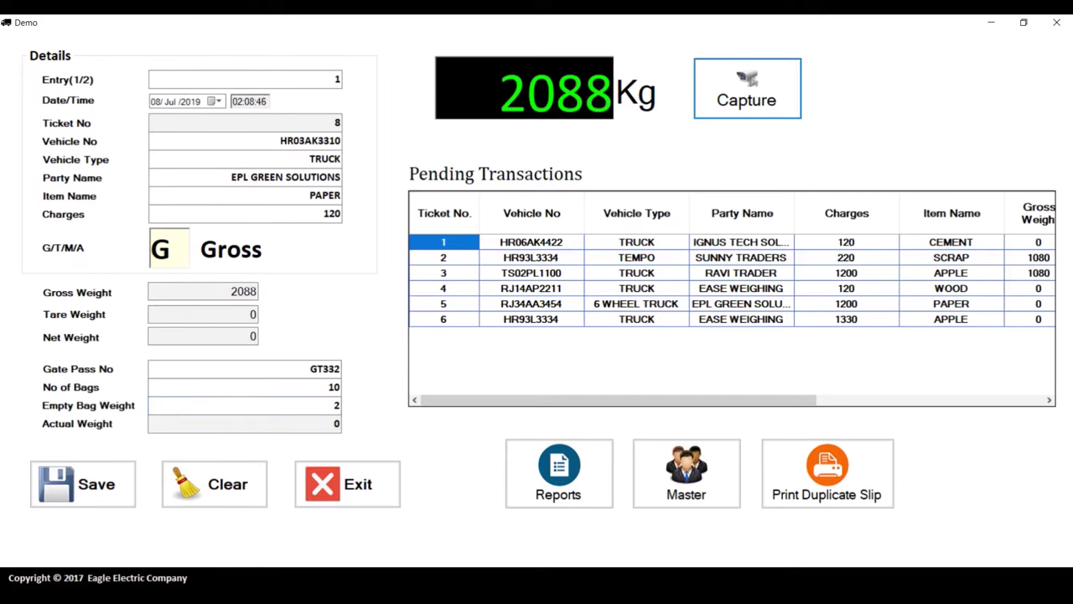
# Capture snapshots from all four cameras and submit them to ticket 8
pyautogui.click(324, 301)
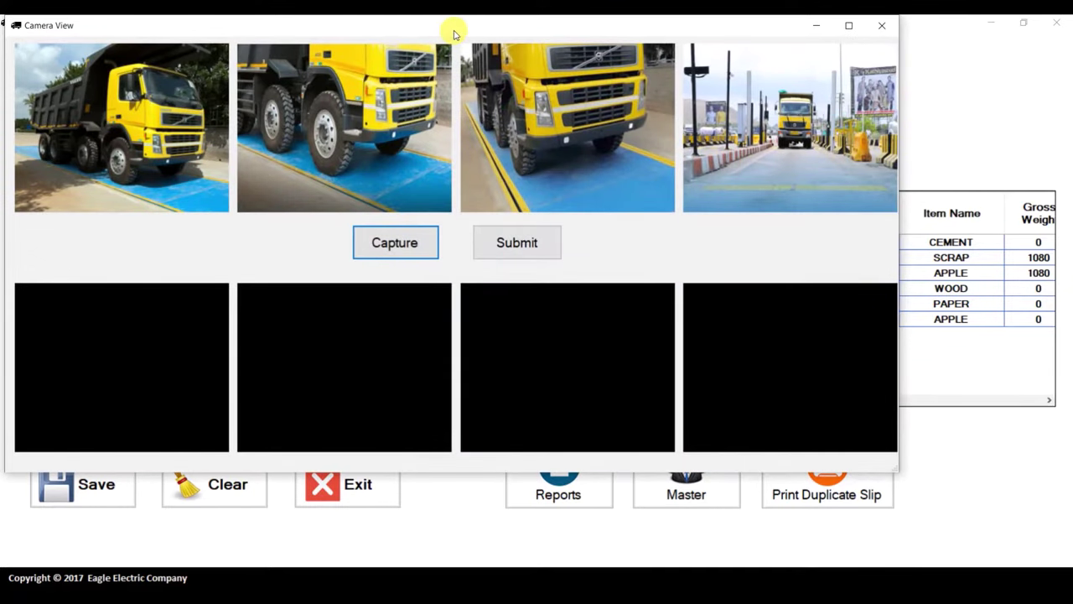
pyautogui.moveTo(454, 34); pyautogui.dragTo(507, 54)
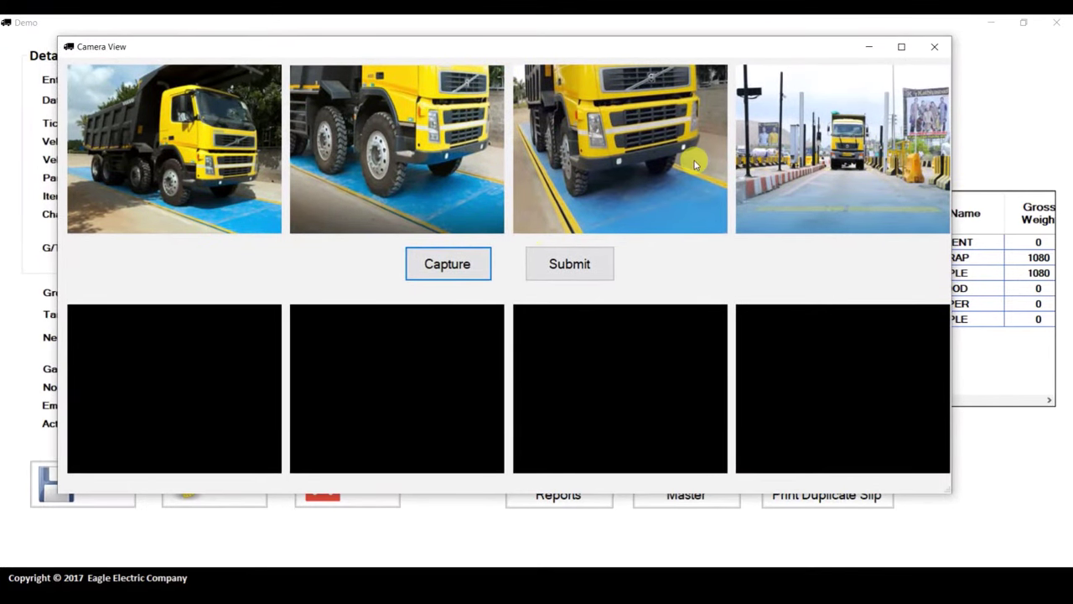
pyautogui.click(462, 266)
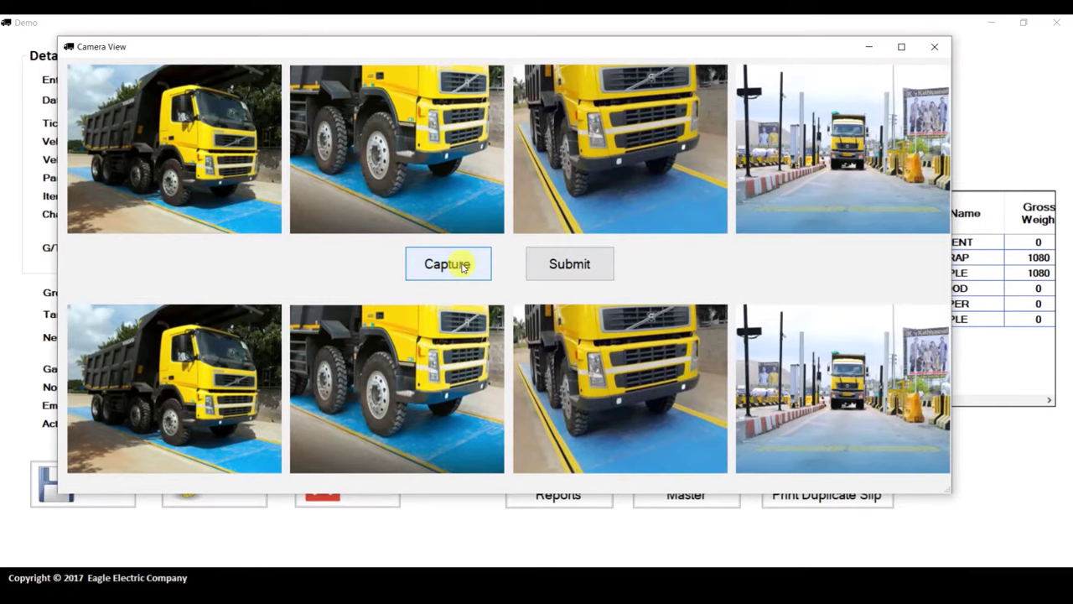
pyautogui.click(569, 265)
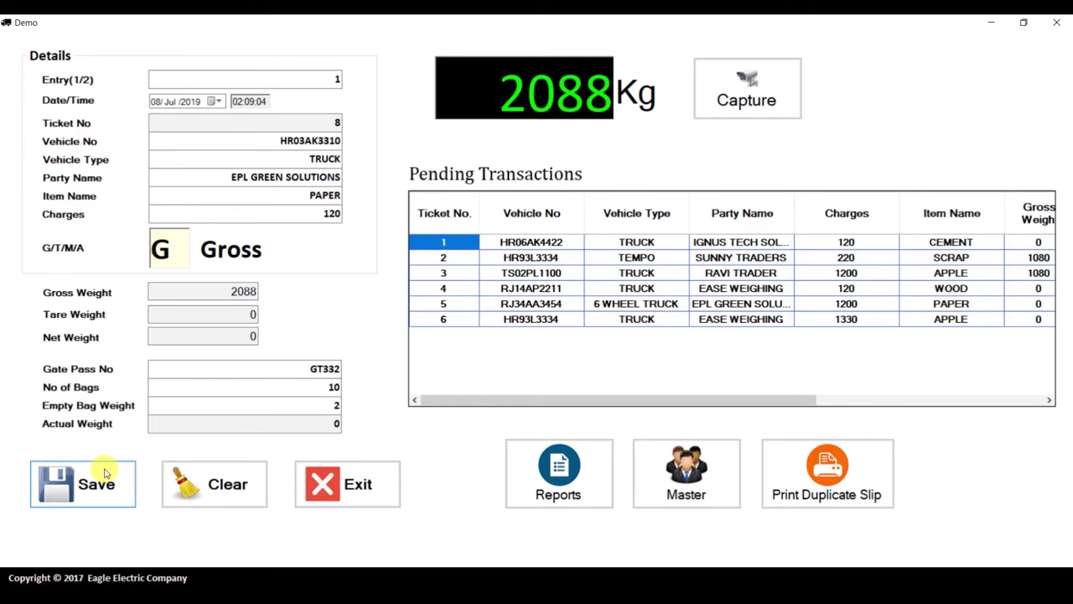
# Save ticket 8 and review the customer's mobile number and e-mail in Send Slip
pyautogui.click(105, 475)
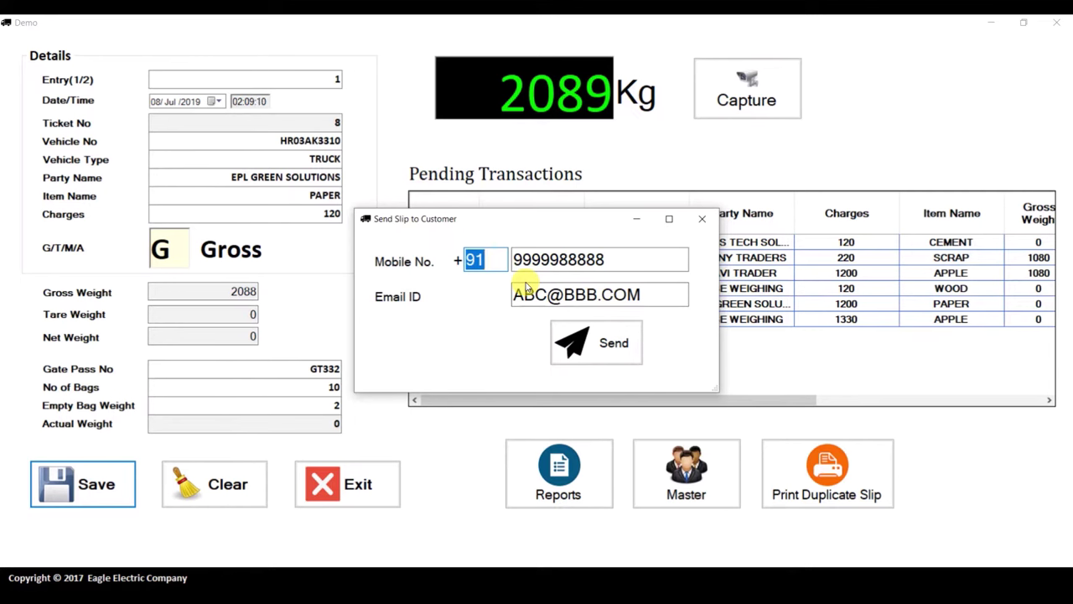
pyautogui.press('Tab')
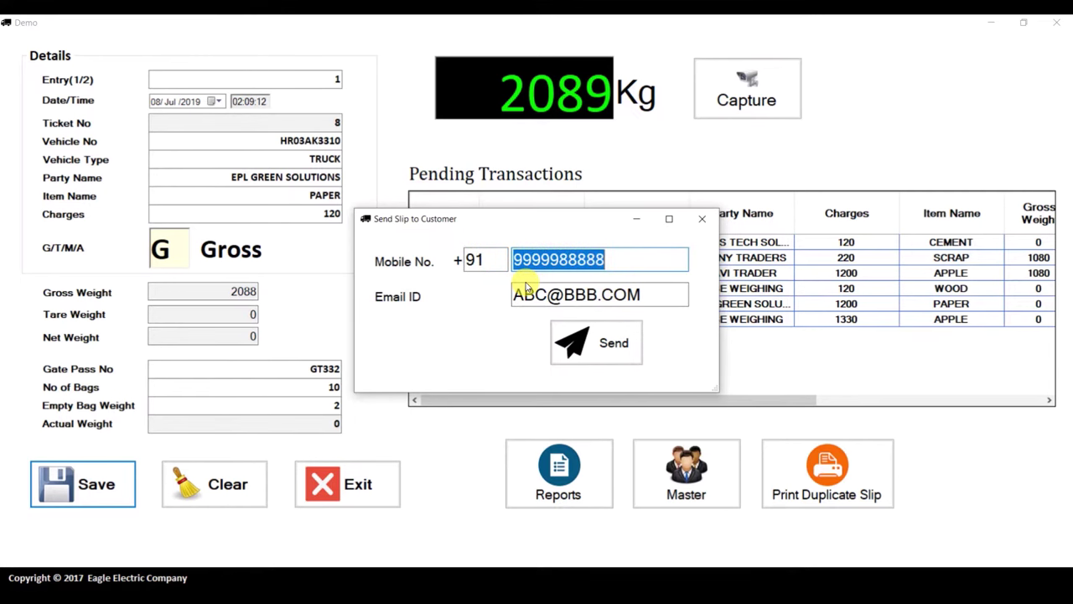
pyautogui.press('Tab')
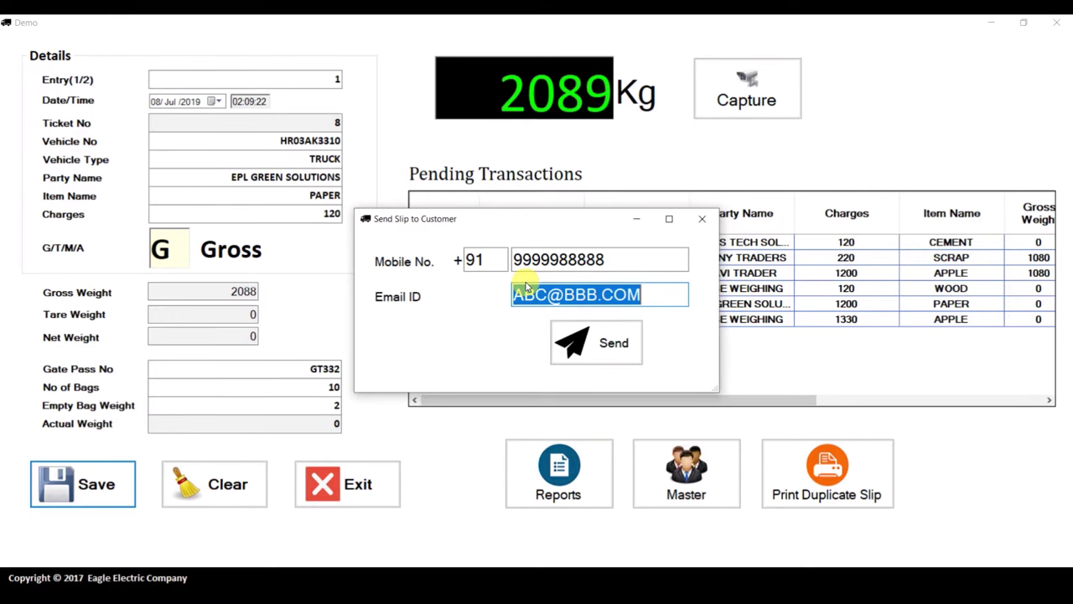
# Correct the customer's mobile number and send the gross weighing slip
pyautogui.click(605, 261)
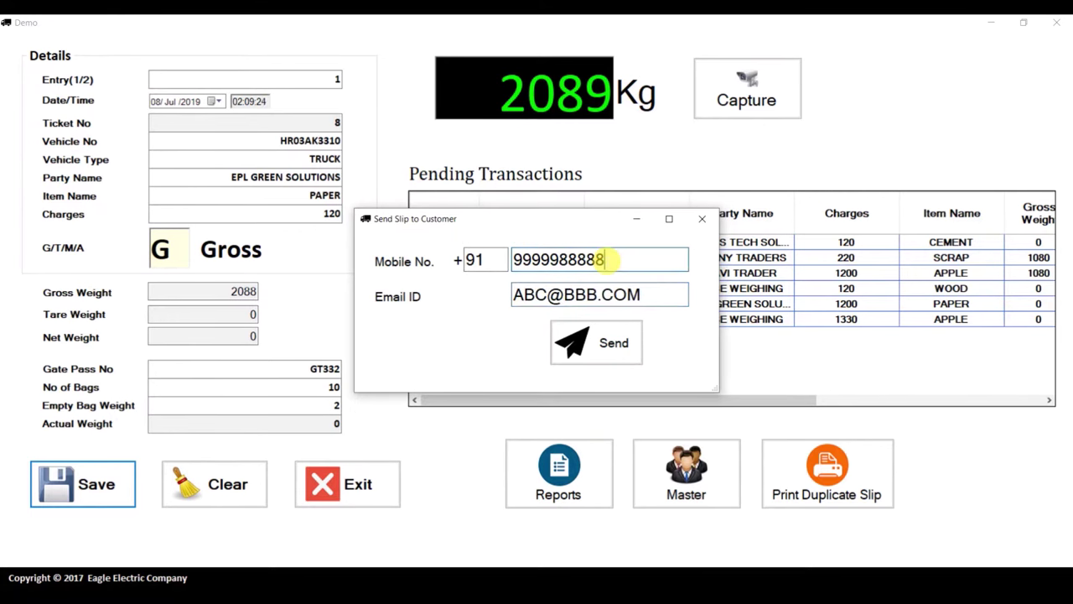
pyautogui.press('BackSpace')
pyautogui.press('BackSpace')
pyautogui.press('BackSpace')
pyautogui.press('BackSpace')
pyautogui.press('BackSpace')
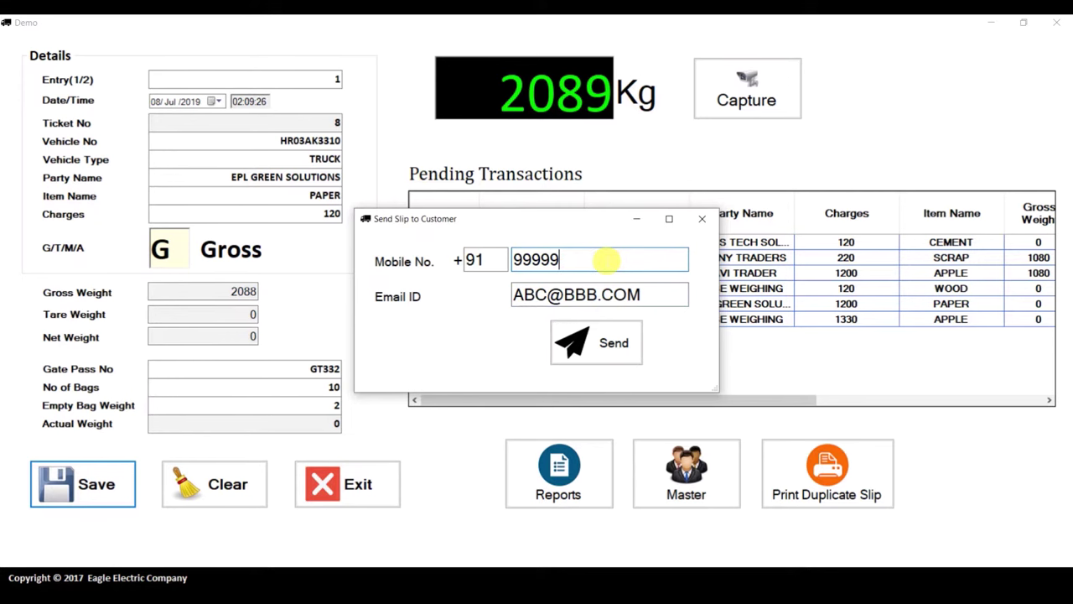
pyautogui.write('99')
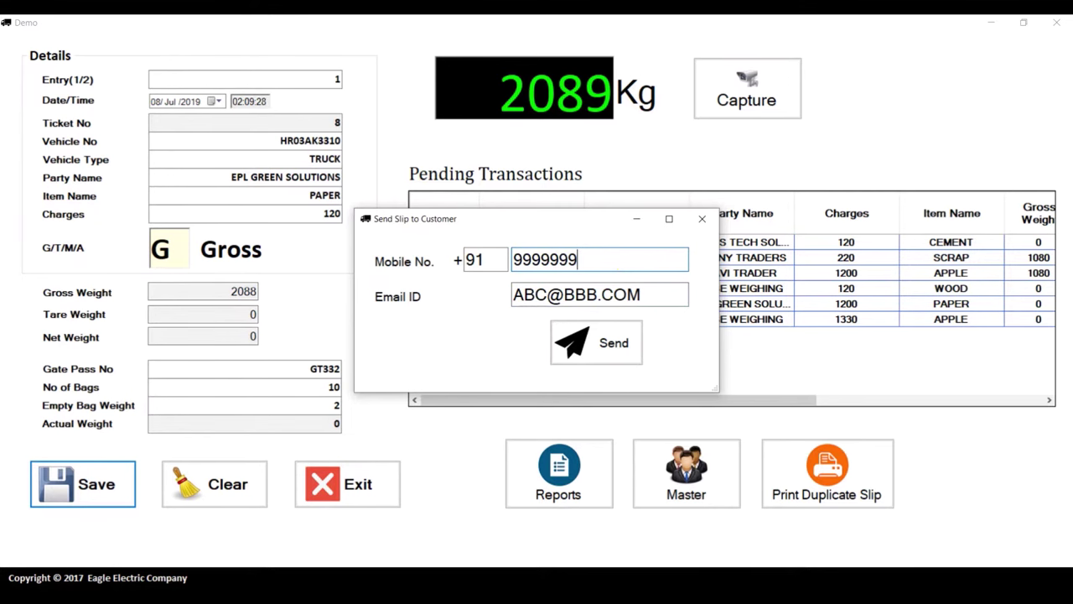
pyautogui.write('0029')
pyautogui.press('BackSpace')
pyautogui.press('Tab')
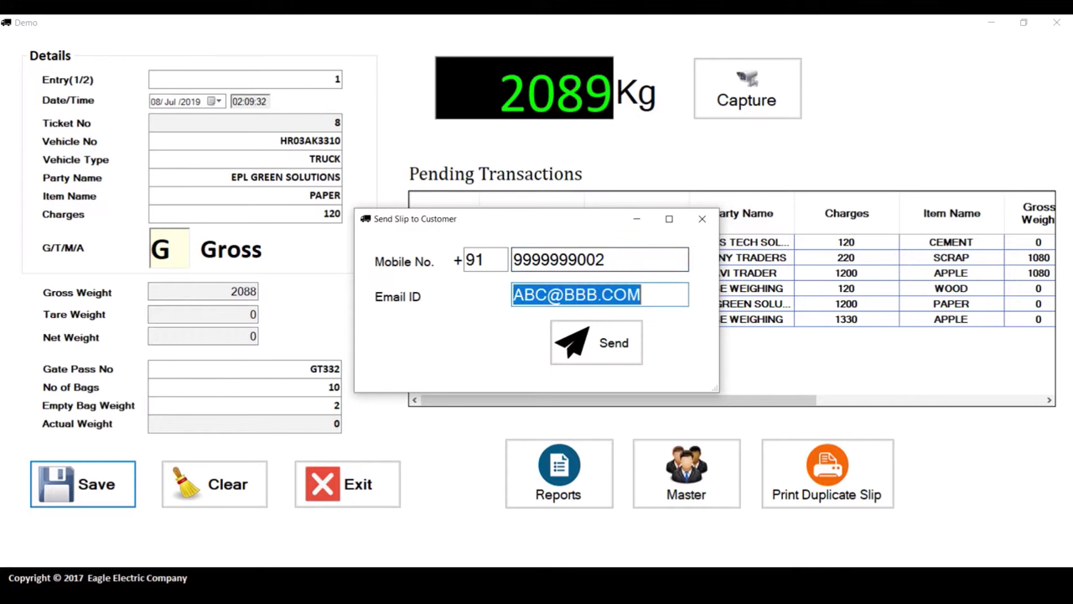
pyautogui.press('Return')
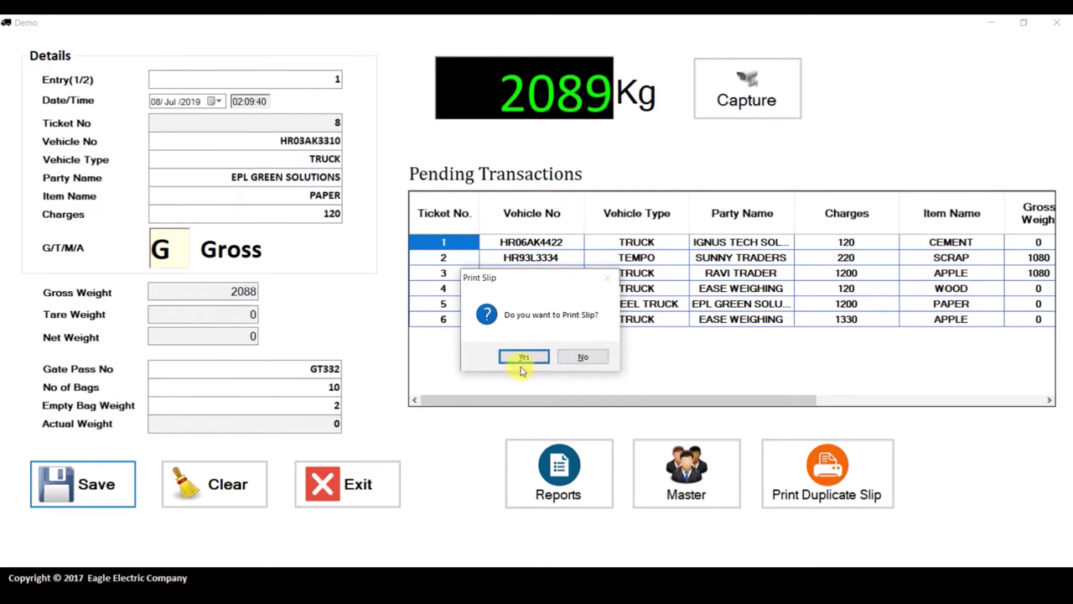
# Decline printing and check ticket 8's pending row with gross weight 2088
pyautogui.click(593, 363)
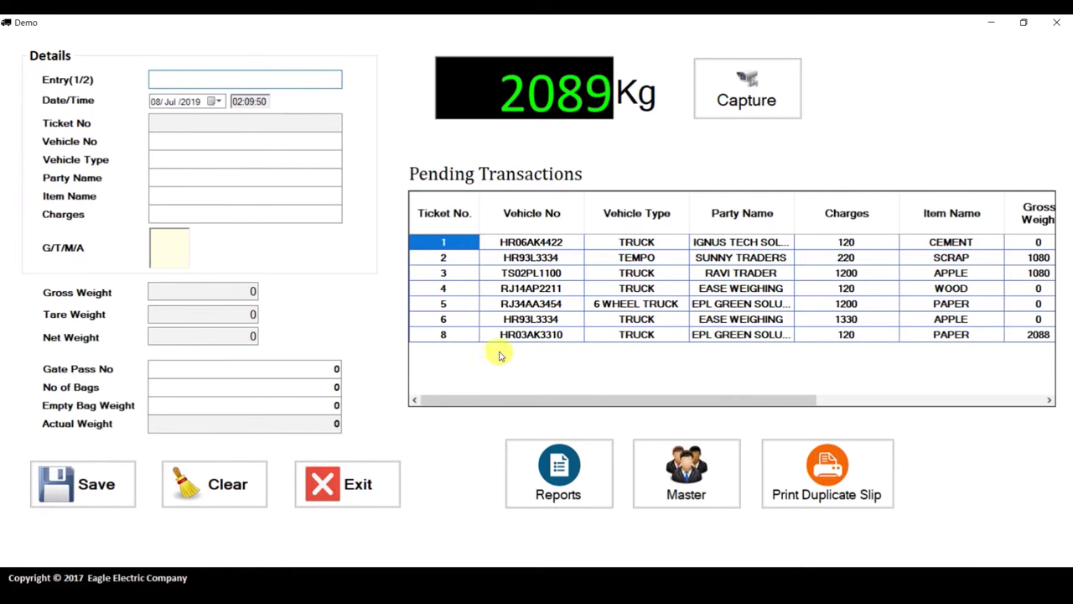
pyautogui.moveTo(516, 400); pyautogui.dragTo(561, 400)
pyautogui.moveTo(593, 399); pyautogui.dragTo(553, 430)
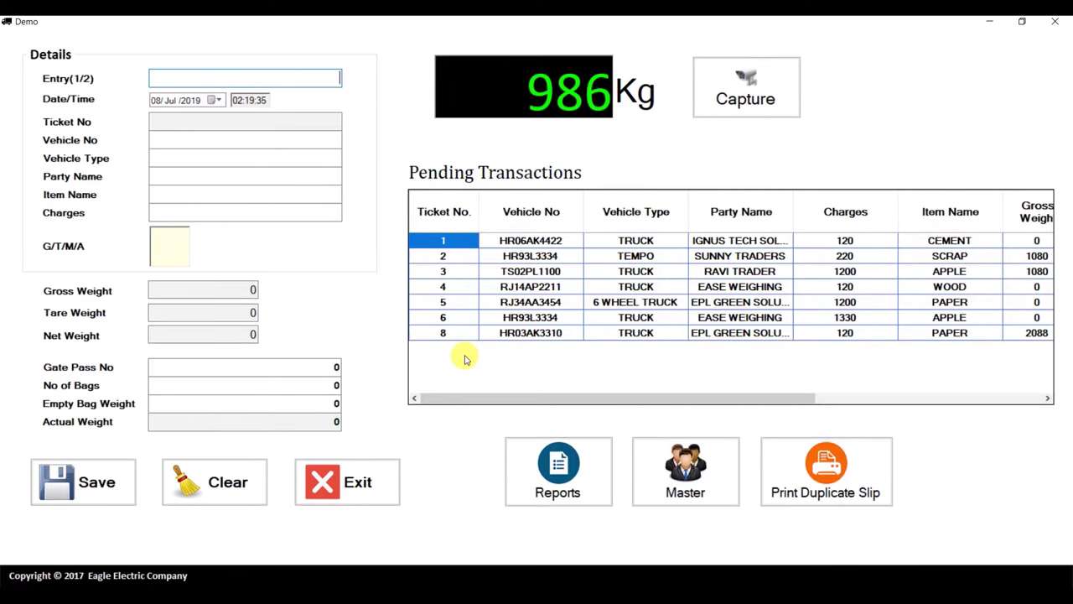
# Load pending ticket 8 as second entry, giving tare 986 and net weight 1102
pyautogui.doubleClick(447, 333)
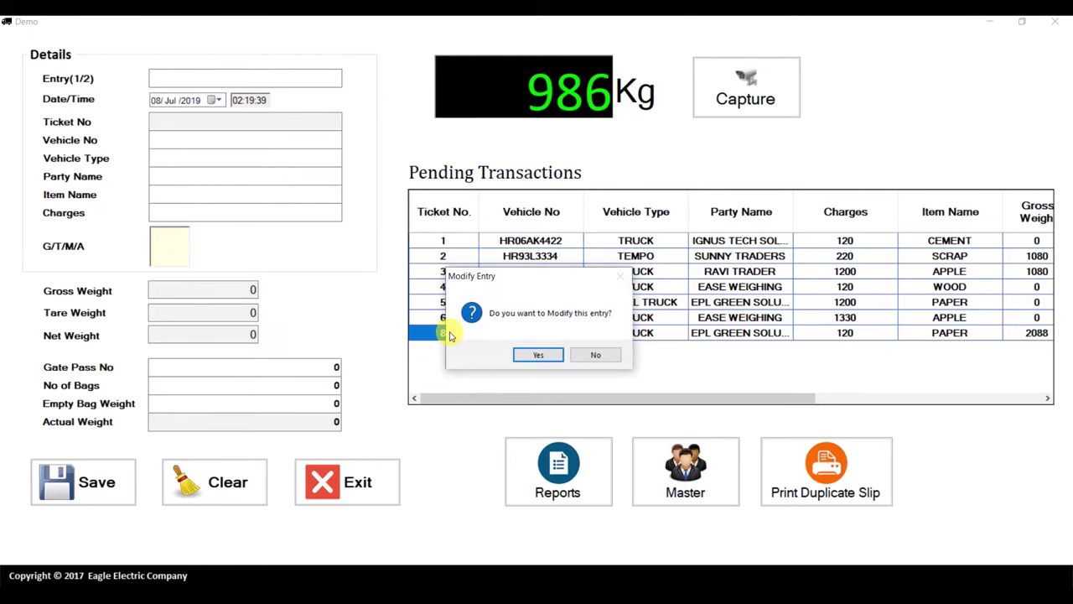
pyautogui.click(538, 355)
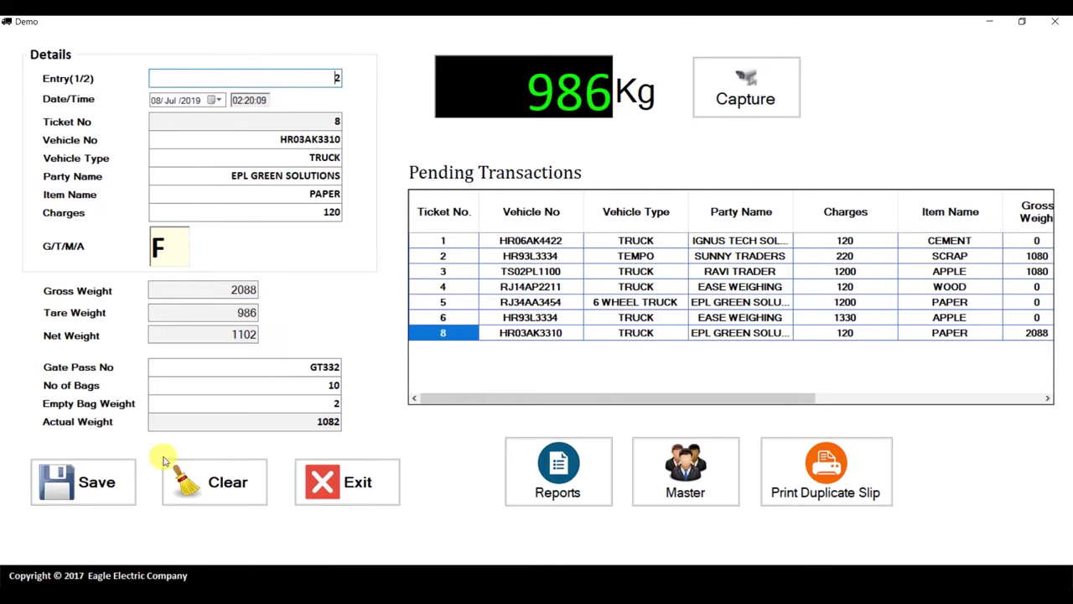
# Save ticket 8's second weighing, send the slip without printing, and open Reports
pyautogui.click(94, 478)
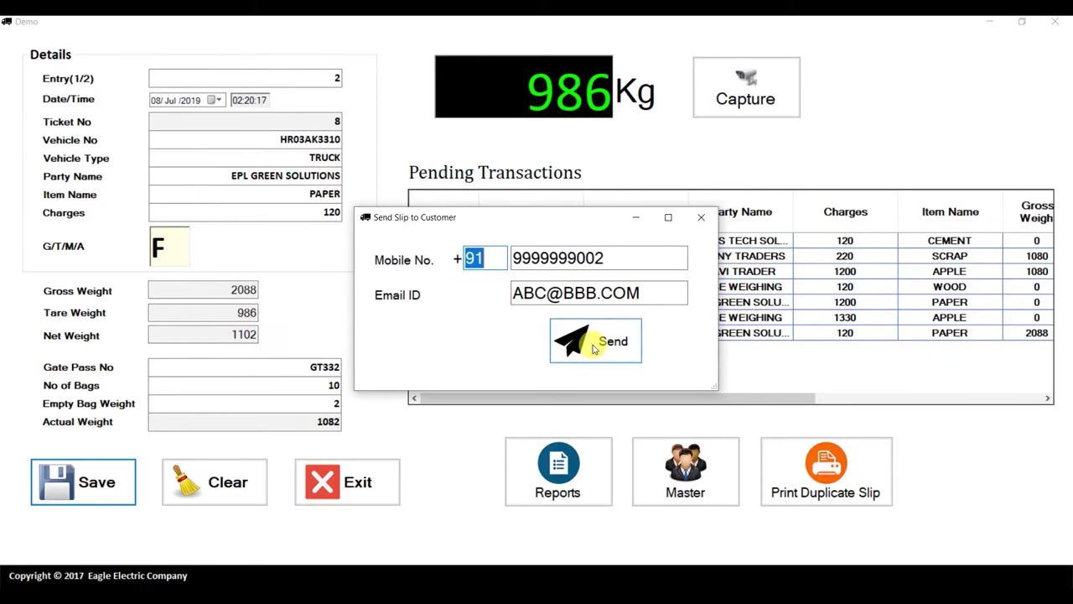
pyautogui.click(594, 349)
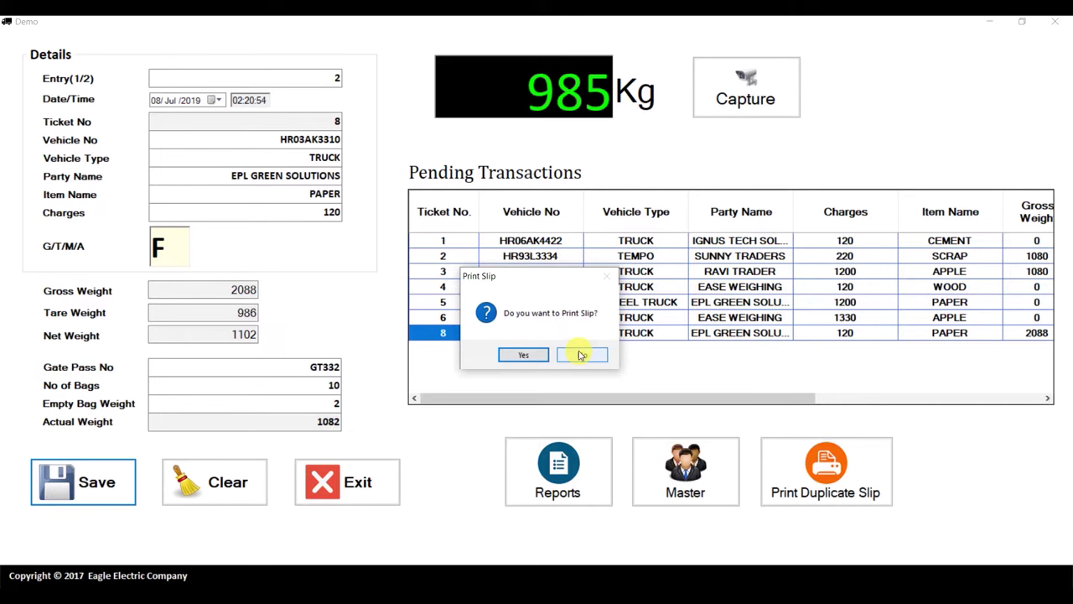
pyautogui.click(582, 356)
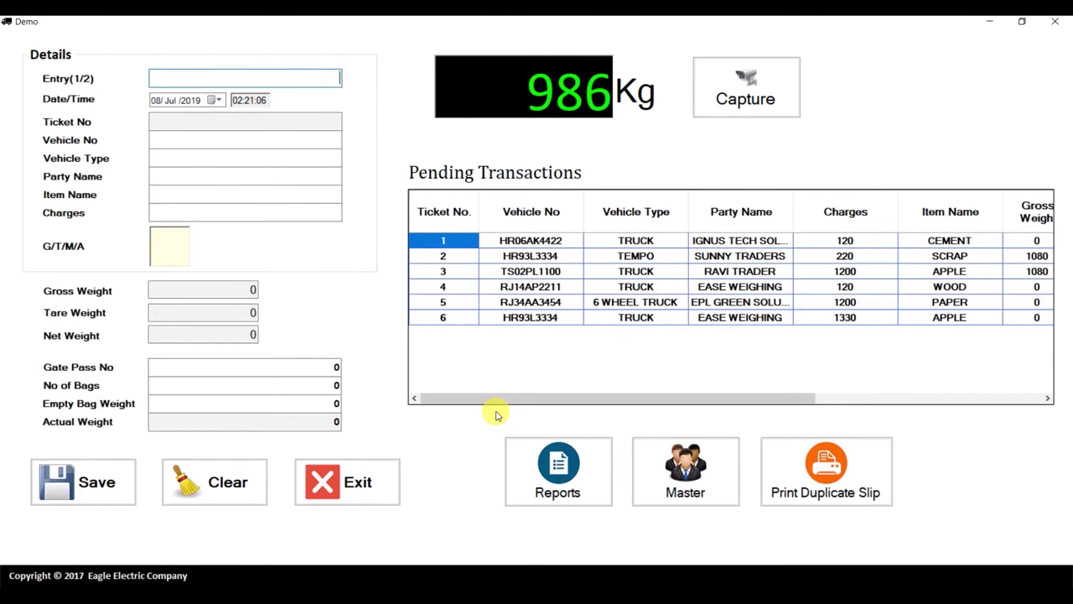
pyautogui.click(562, 496)
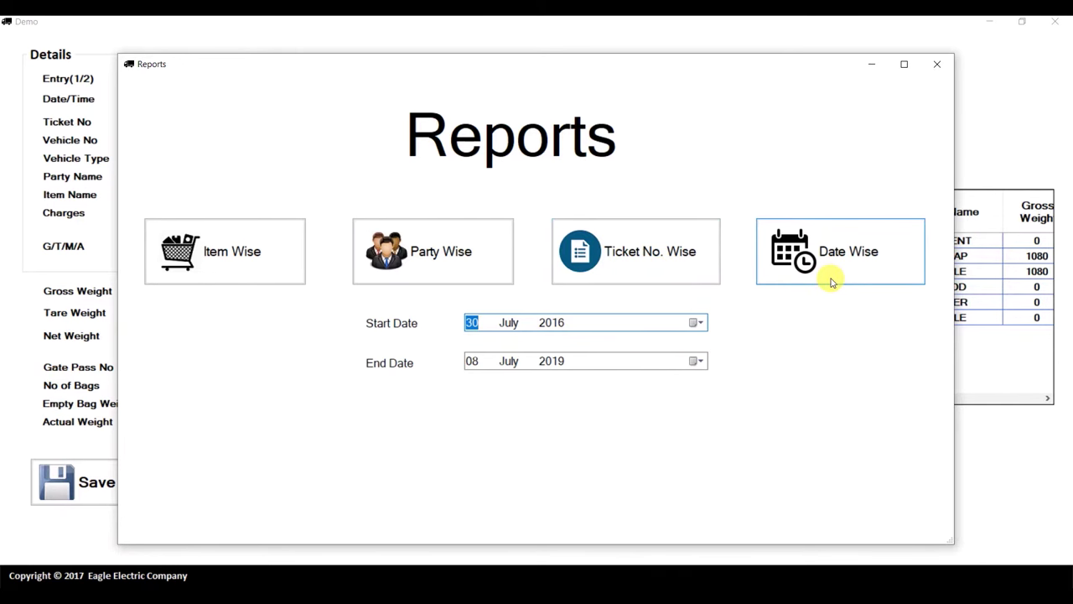
# Generate the Ticket No. Wise weighbridge report for tickets 1 to 10
pyautogui.click(264, 256)
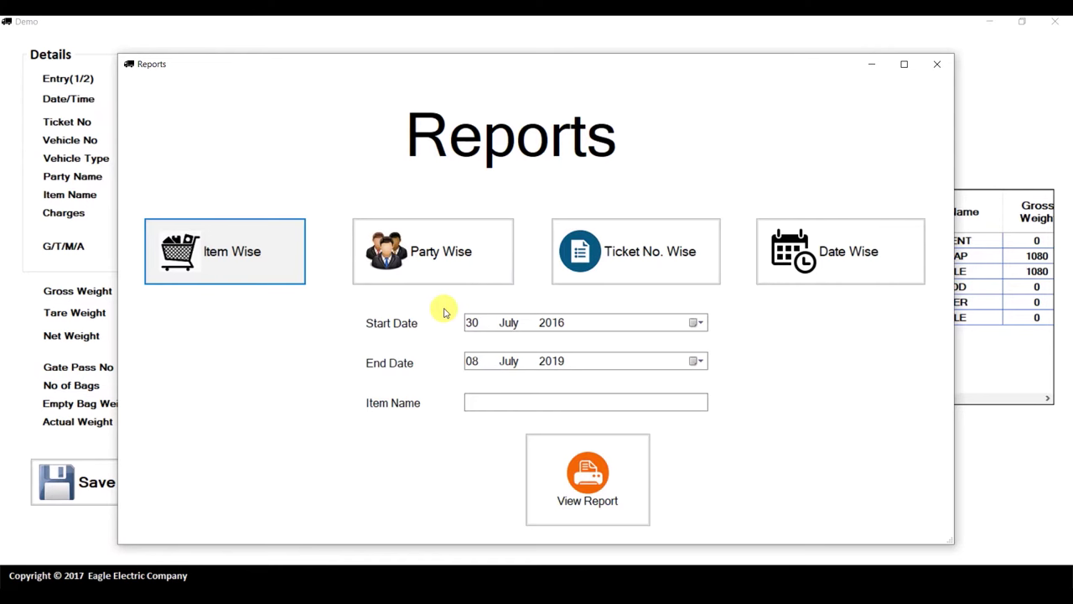
pyautogui.click(650, 279)
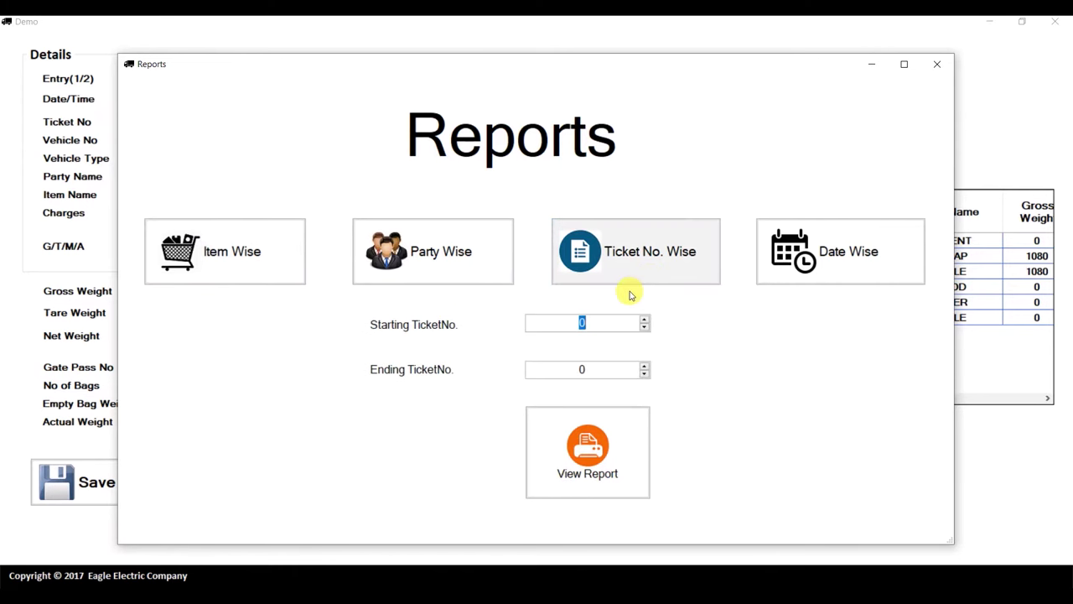
pyautogui.write('1')
pyautogui.press('Tab')
pyautogui.write('10')
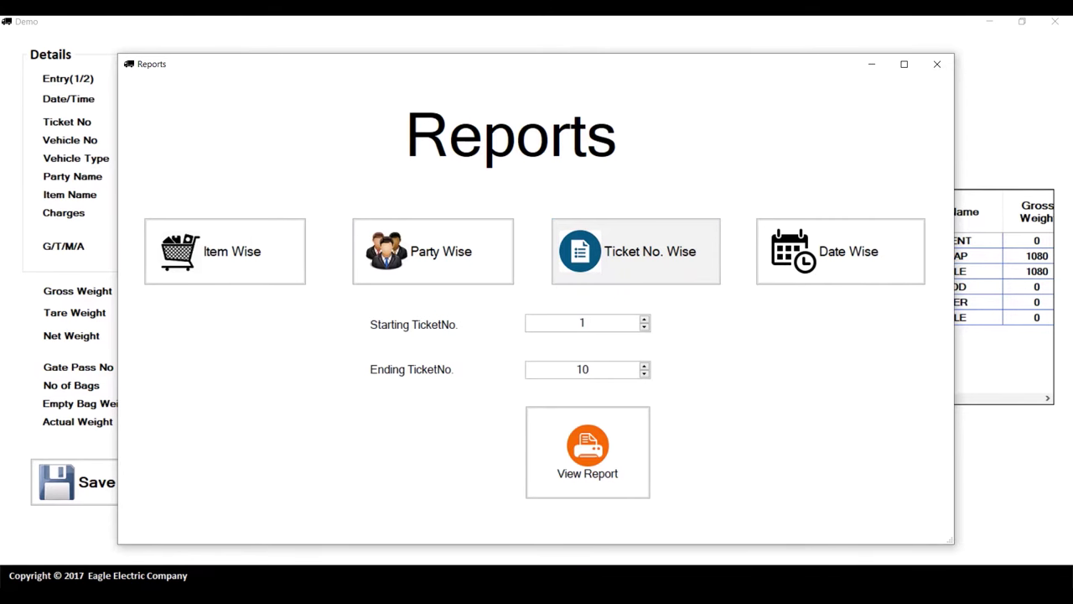
pyautogui.press('Return')
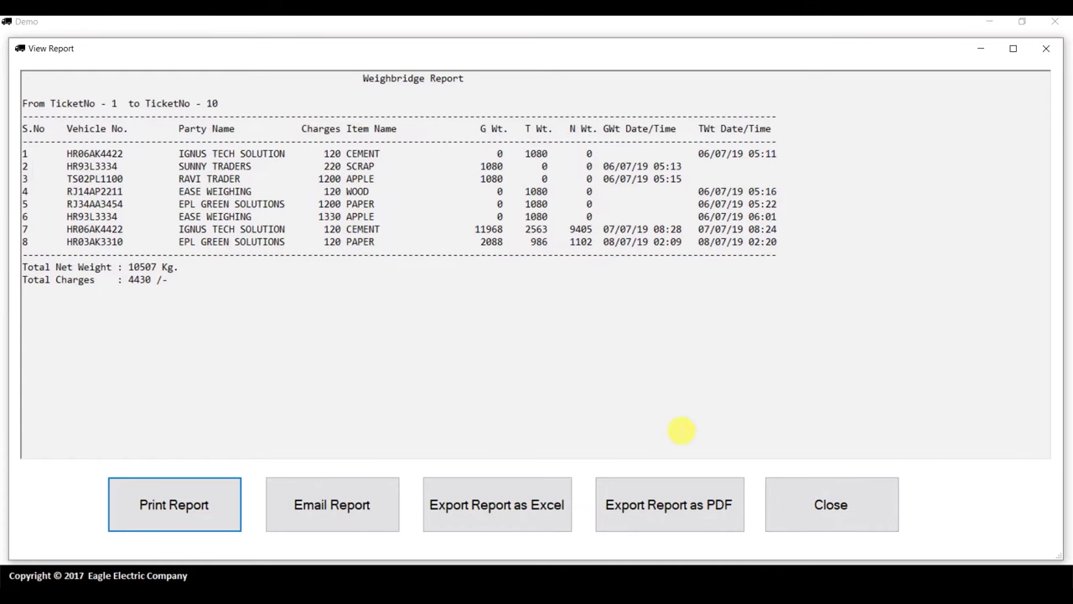
# Save the exported report as a PDF file named 'Reports' in the Desktop folder
pyautogui.click(635, 505)
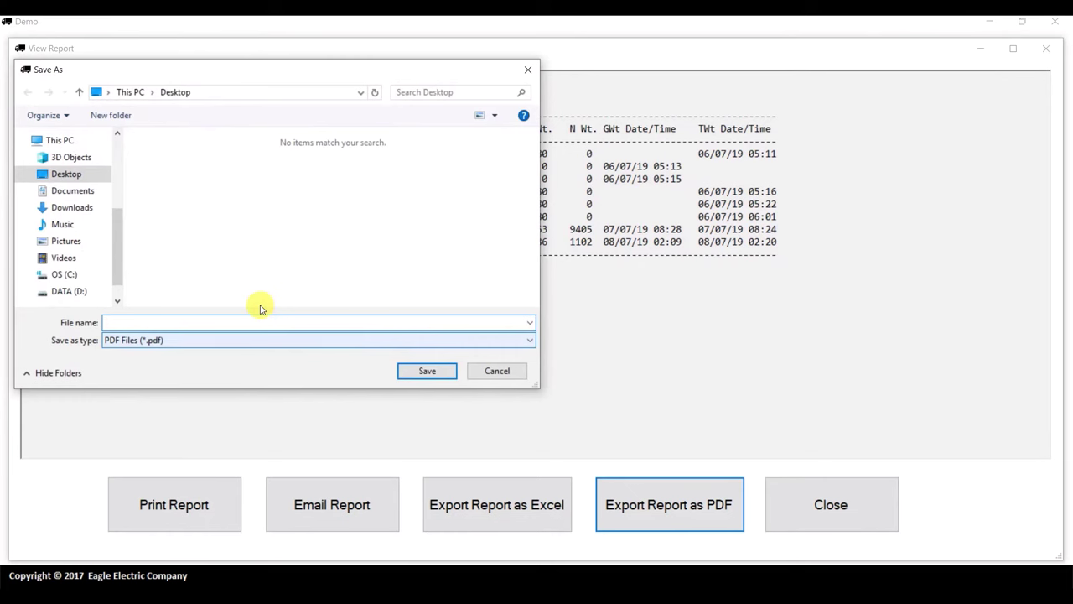
pyautogui.click(64, 173)
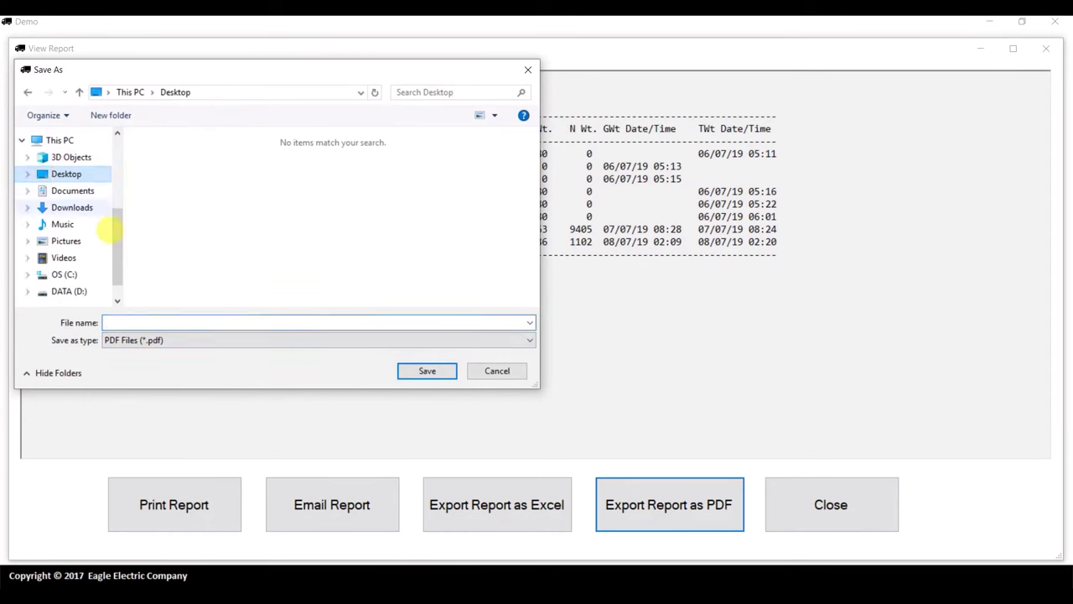
pyautogui.click(164, 321)
pyautogui.write('Reports')
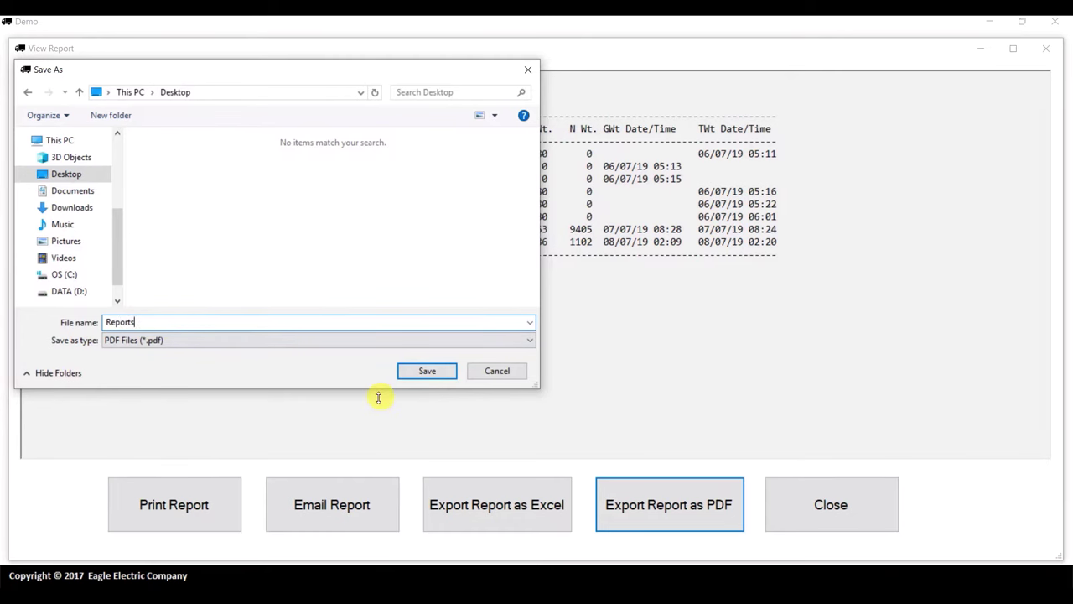
pyautogui.click(426, 372)
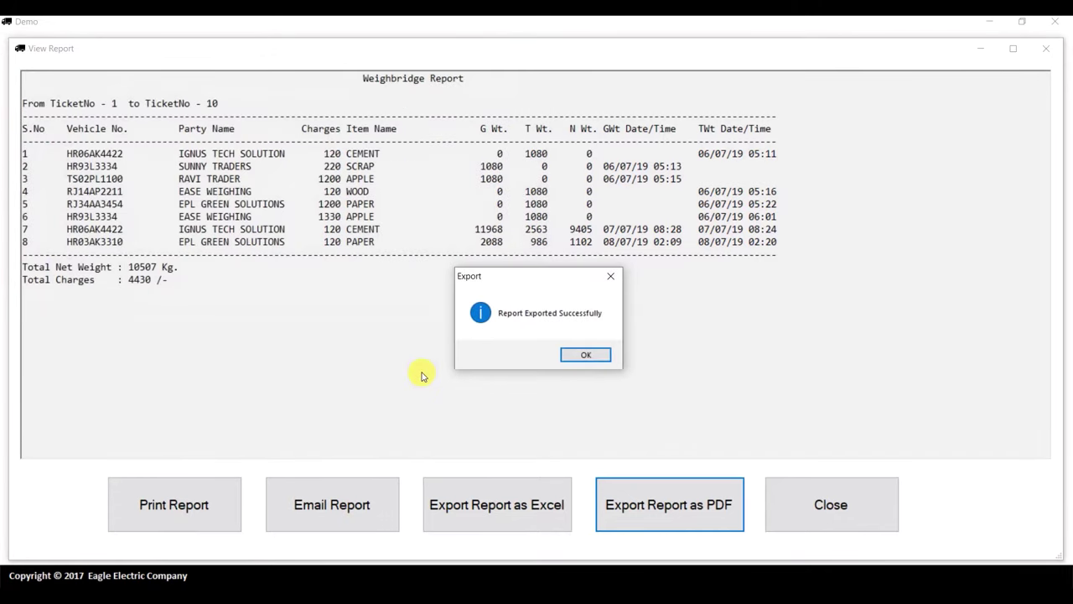
# Dismiss the export confirmation, then close Reports.pdf in Acrobat Reader after reviewing it
pyautogui.click(582, 356)
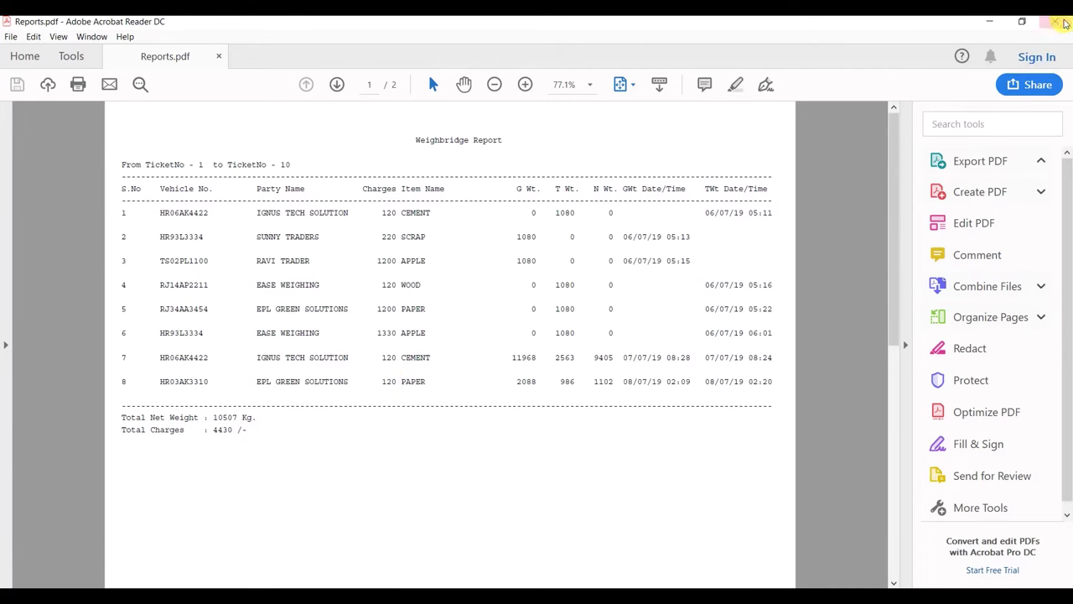
pyautogui.click(1063, 23)
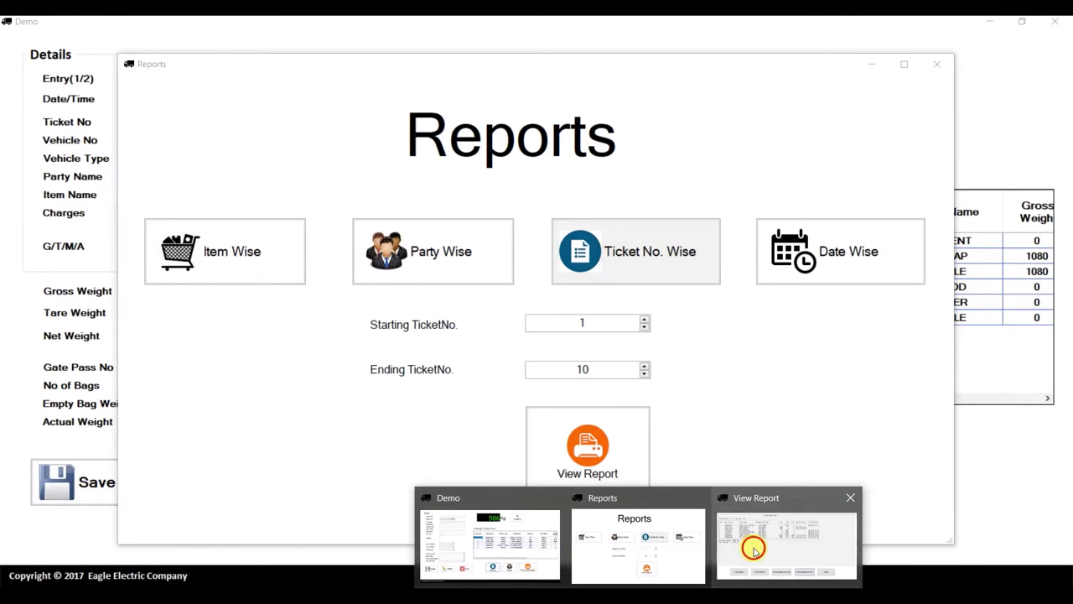
# Close the ticket-range report, preview the date-wise report for 30/07/2016–08/07/2019, then exit Reports
pyautogui.click(751, 546)
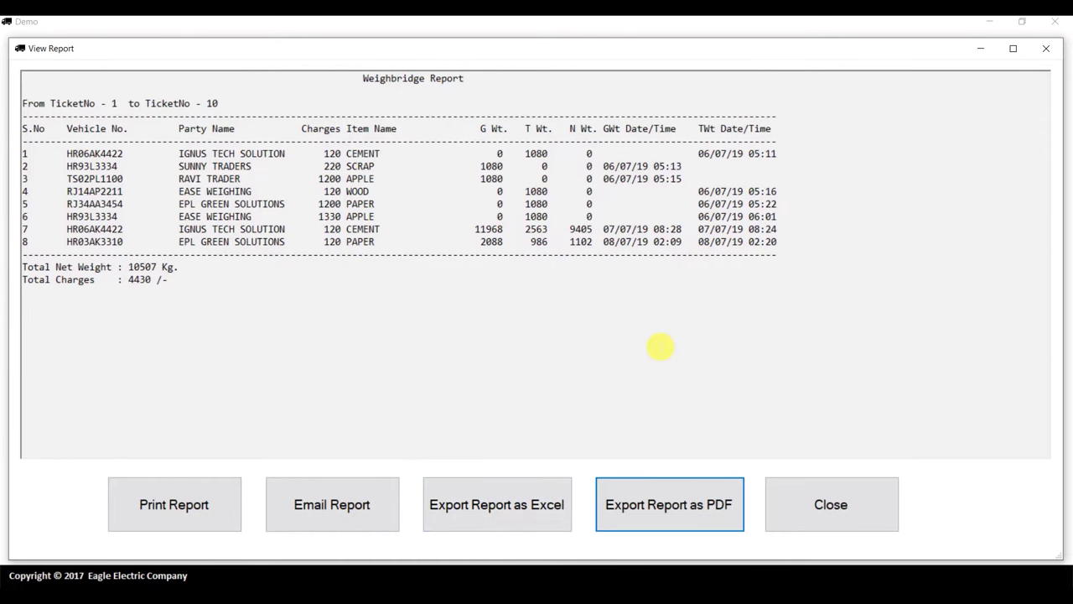
pyautogui.click(826, 514)
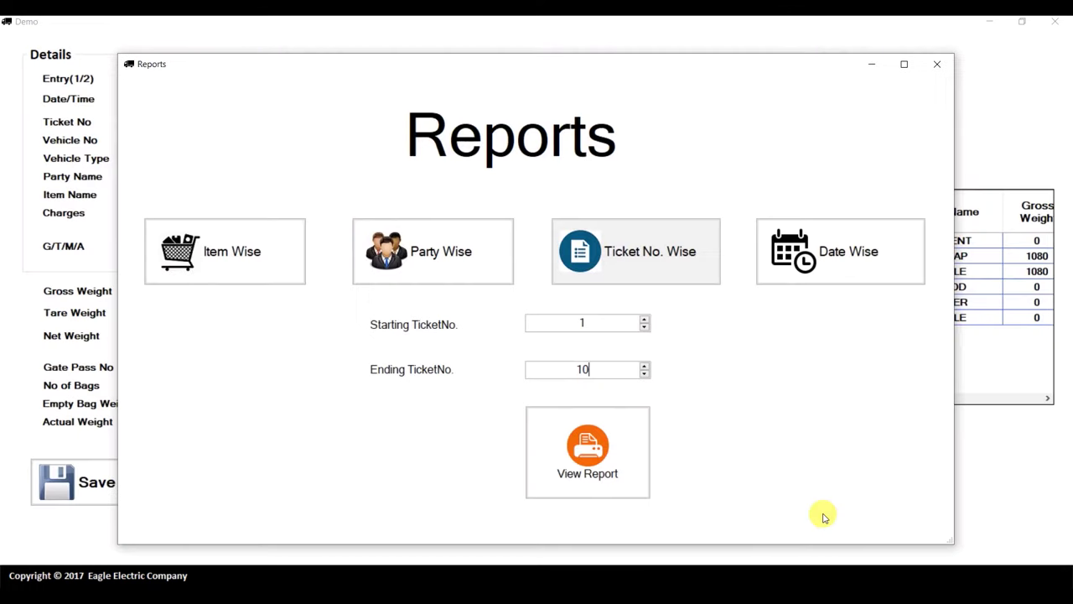
pyautogui.click(836, 269)
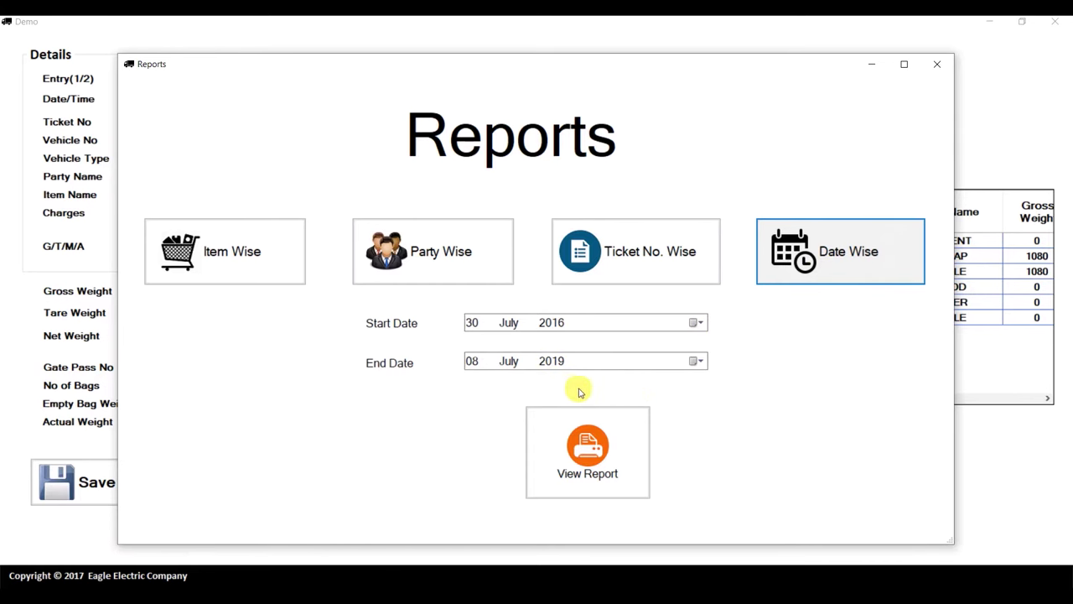
pyautogui.click(592, 471)
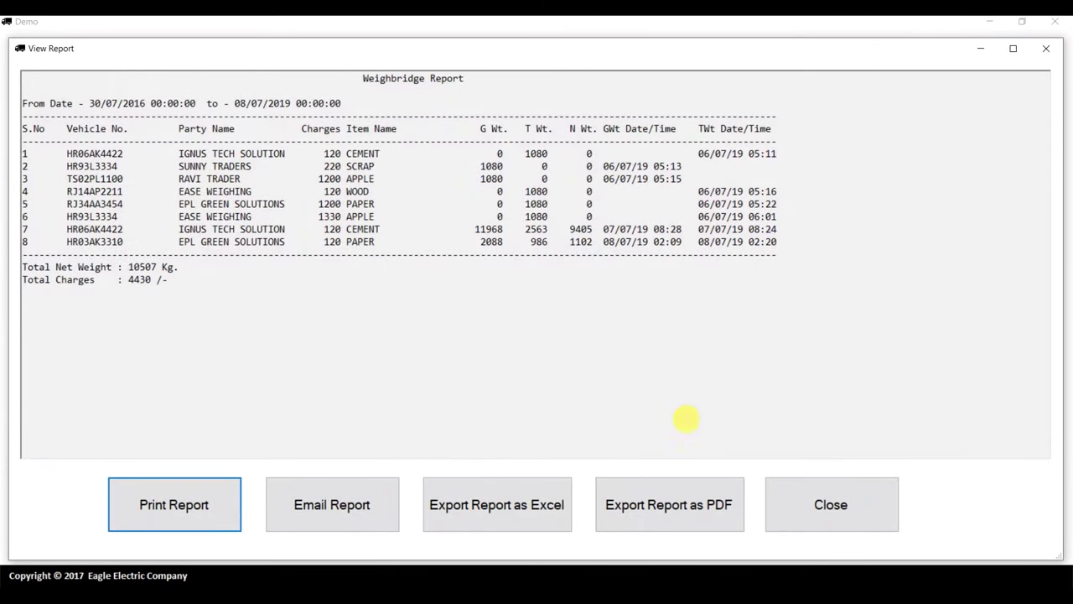
pyautogui.click(813, 503)
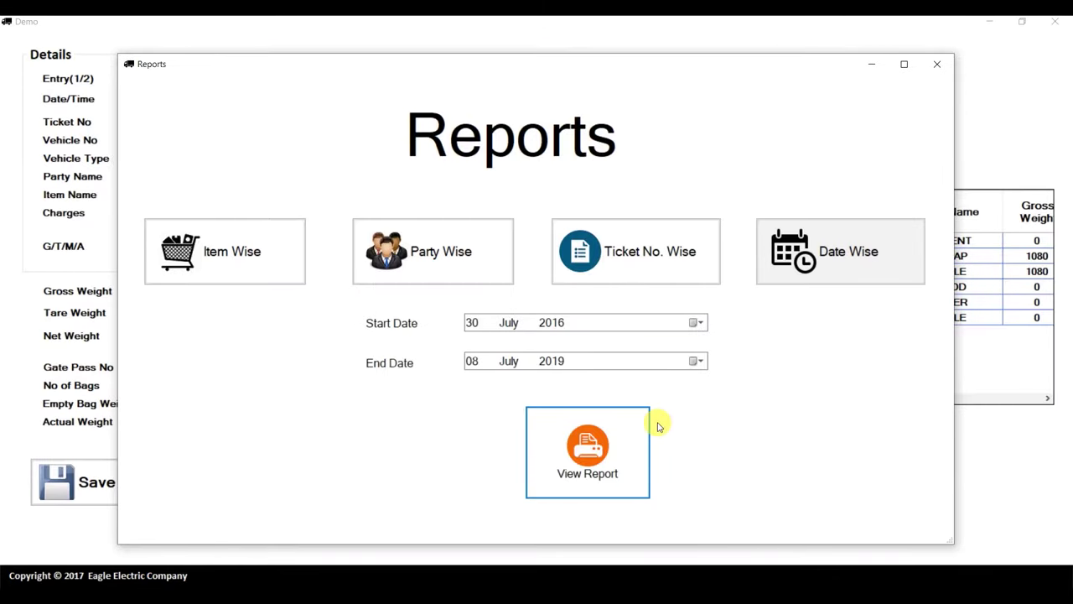
pyautogui.click(936, 64)
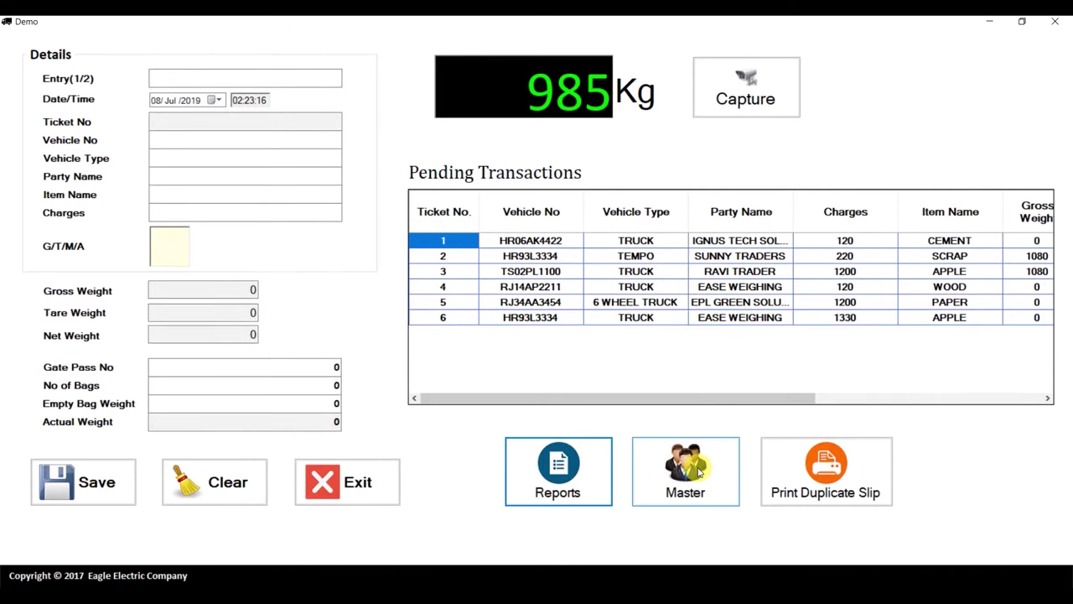
# Load ticket 8 into the Duplicate Slip window, view its truck photos, then close it
pyautogui.click(811, 470)
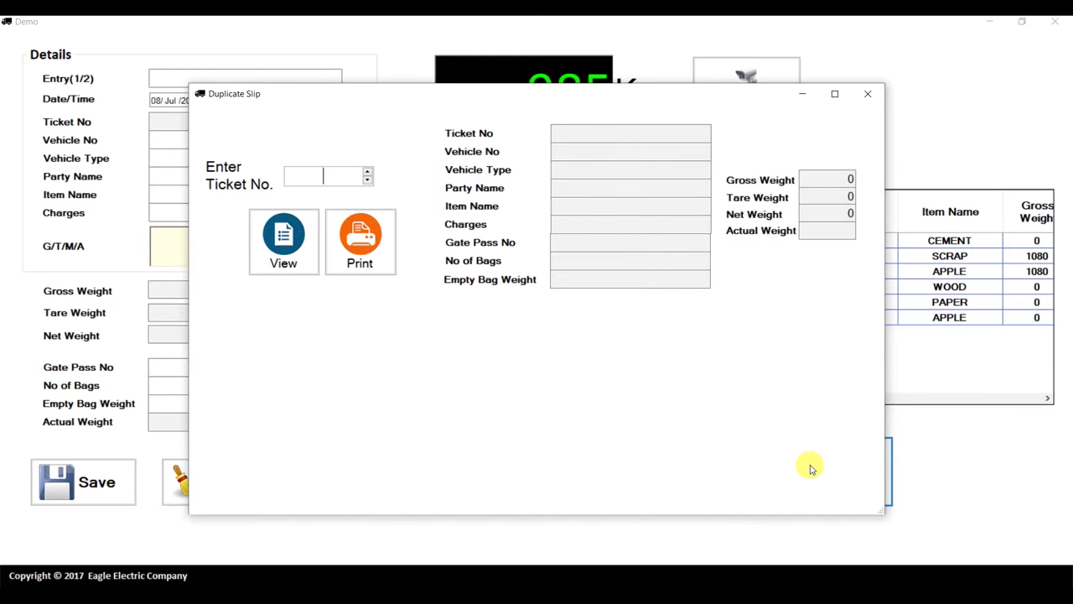
pyautogui.write('8')
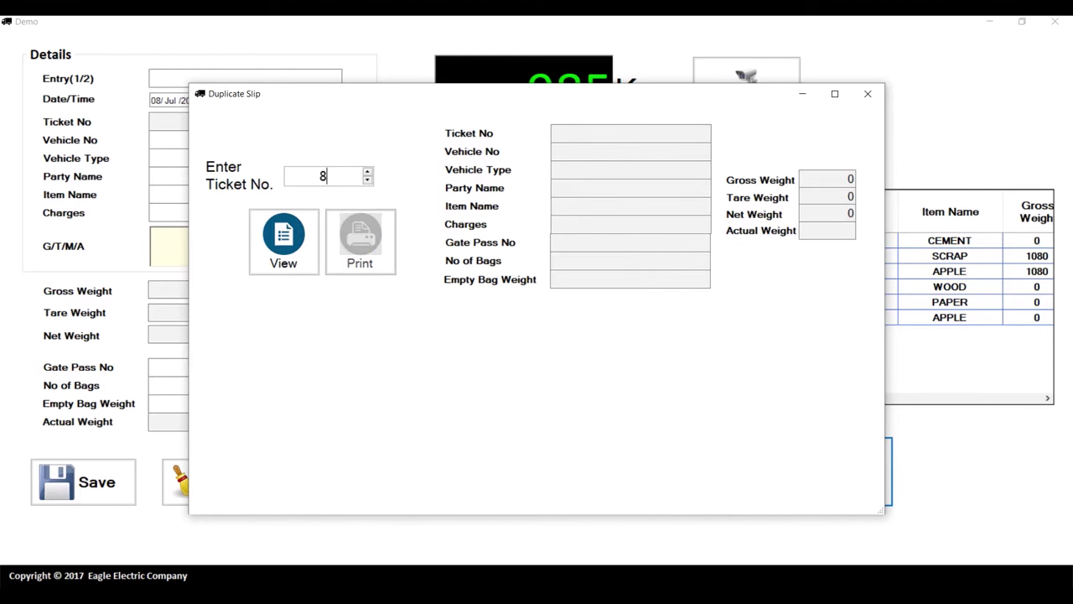
pyautogui.press('Return')
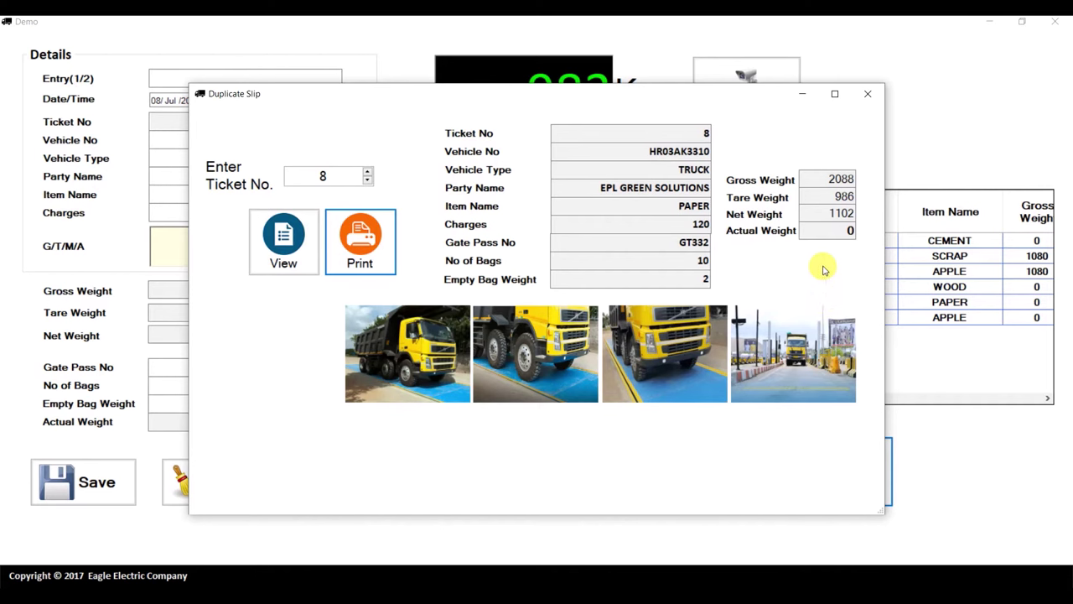
pyautogui.click(870, 96)
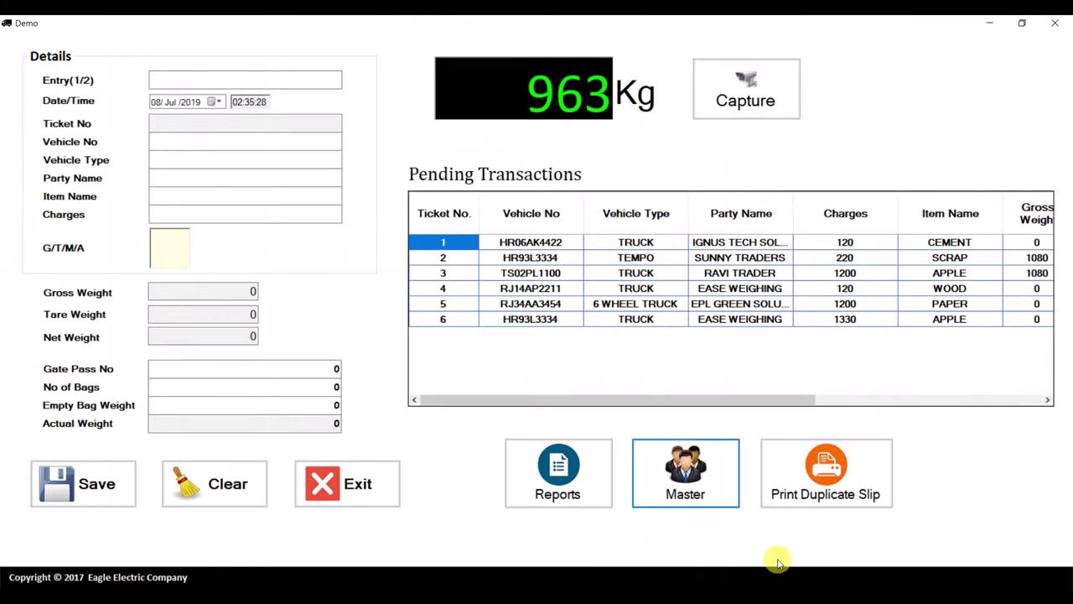
# In Party Master, enter party name 'Techno Solutions', its email address and country Australia
pyautogui.click(692, 476)
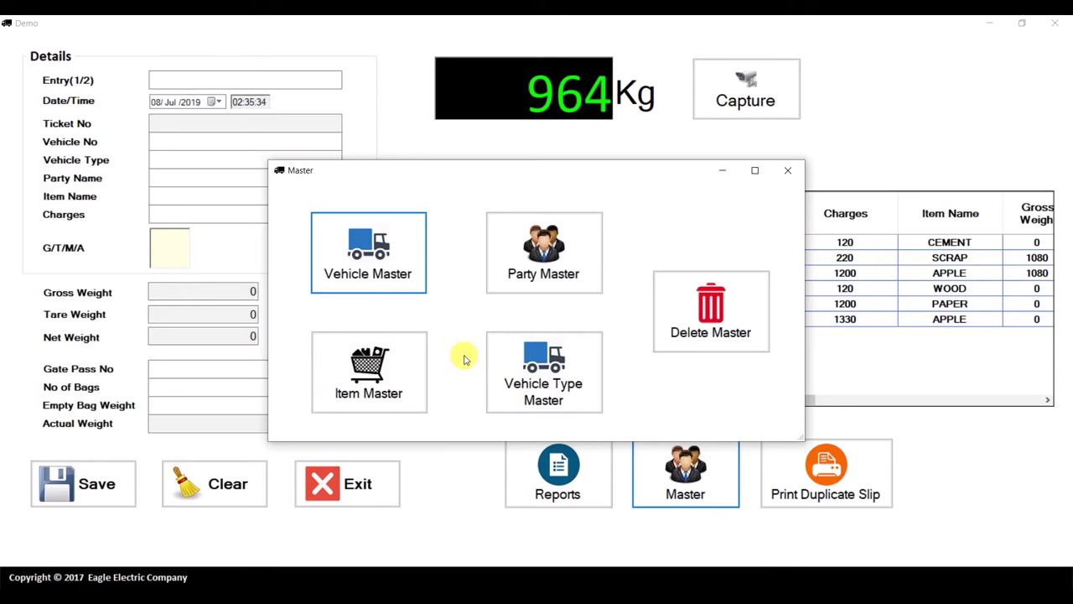
pyautogui.click(543, 256)
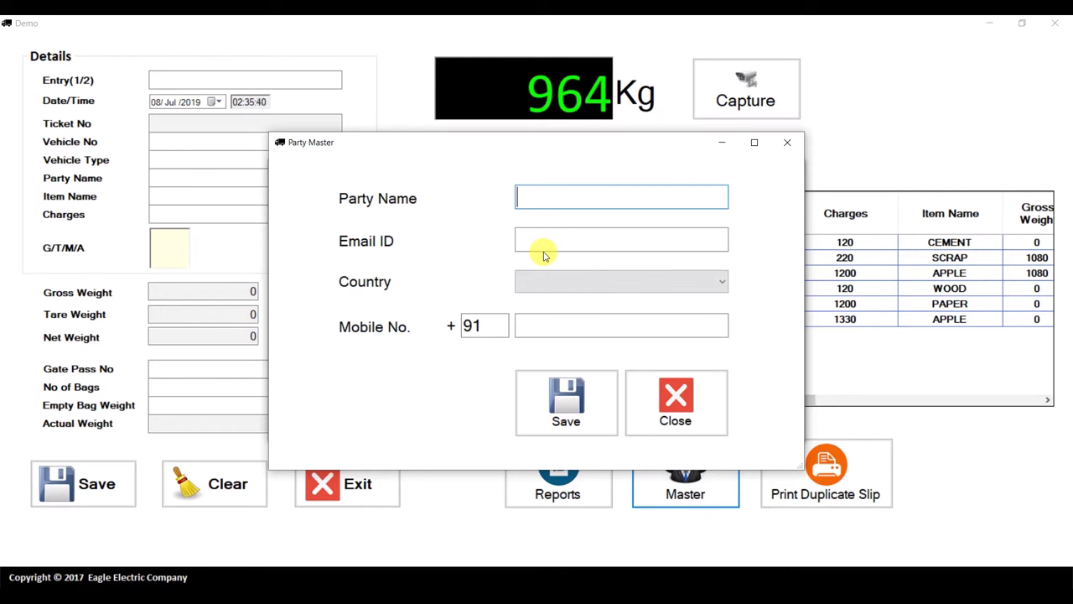
pyautogui.write('Techno Solutions')
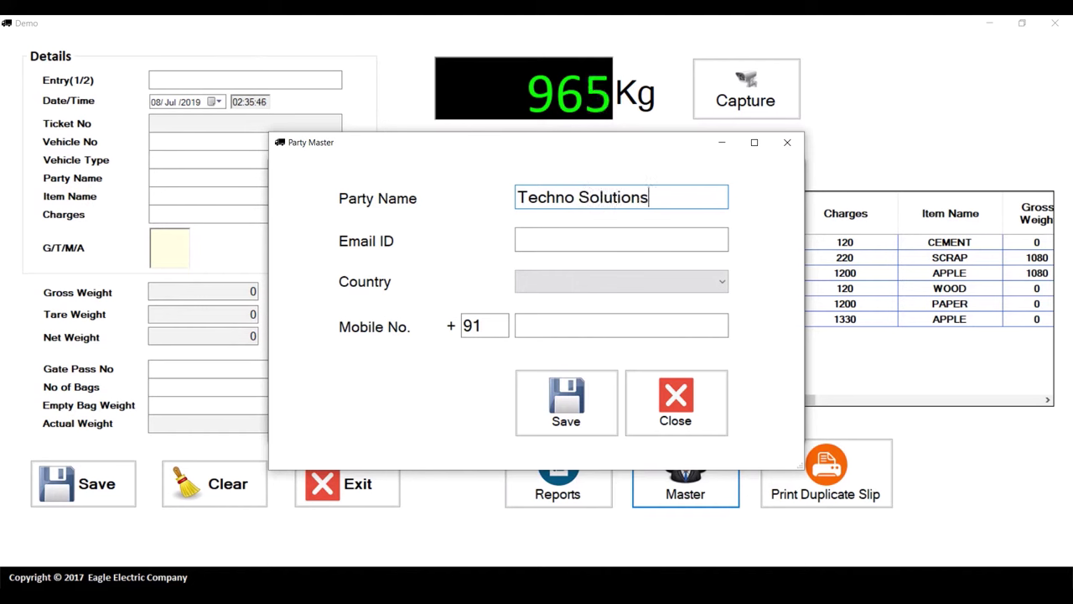
pyautogui.click(517, 240)
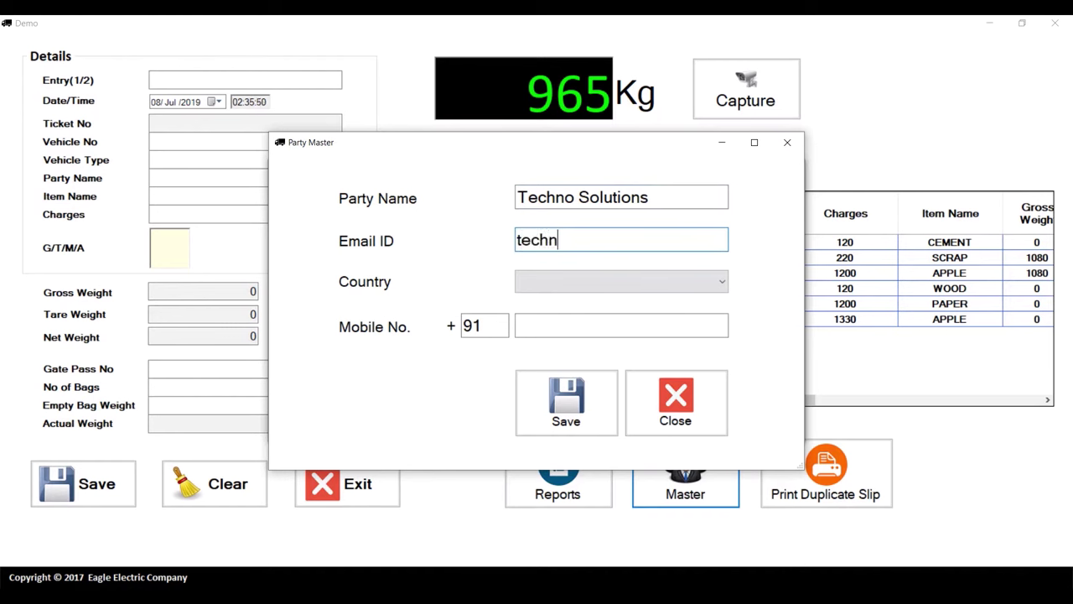
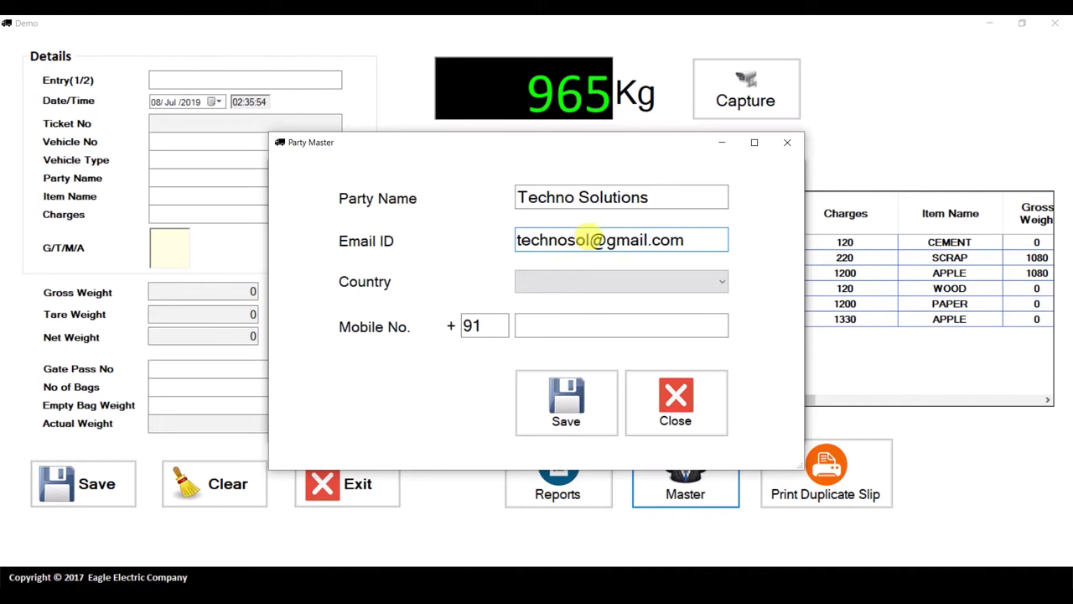
pyautogui.click(585, 281)
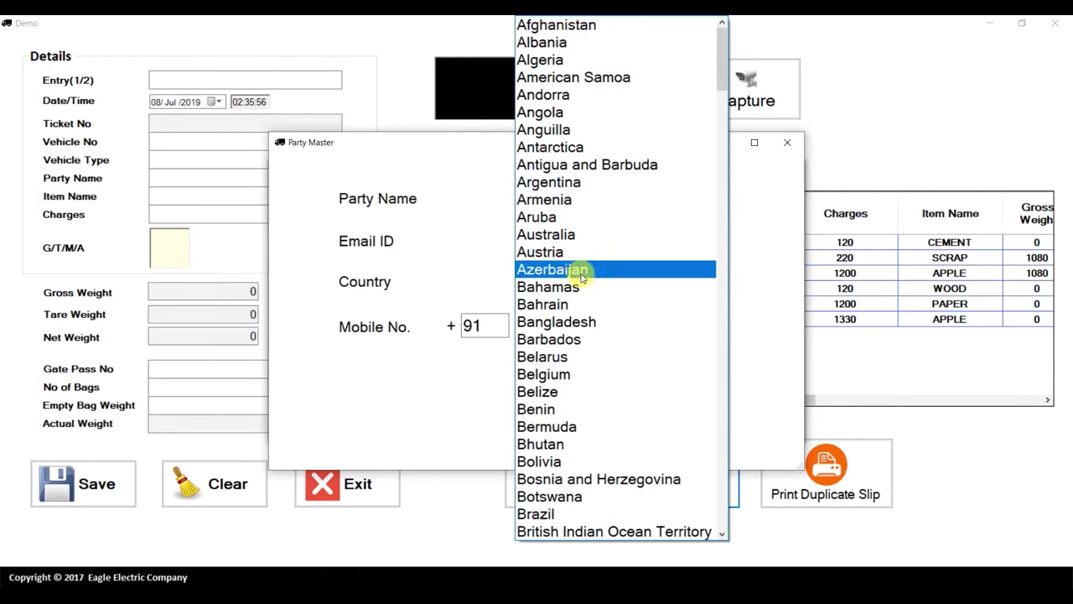
pyautogui.click(559, 238)
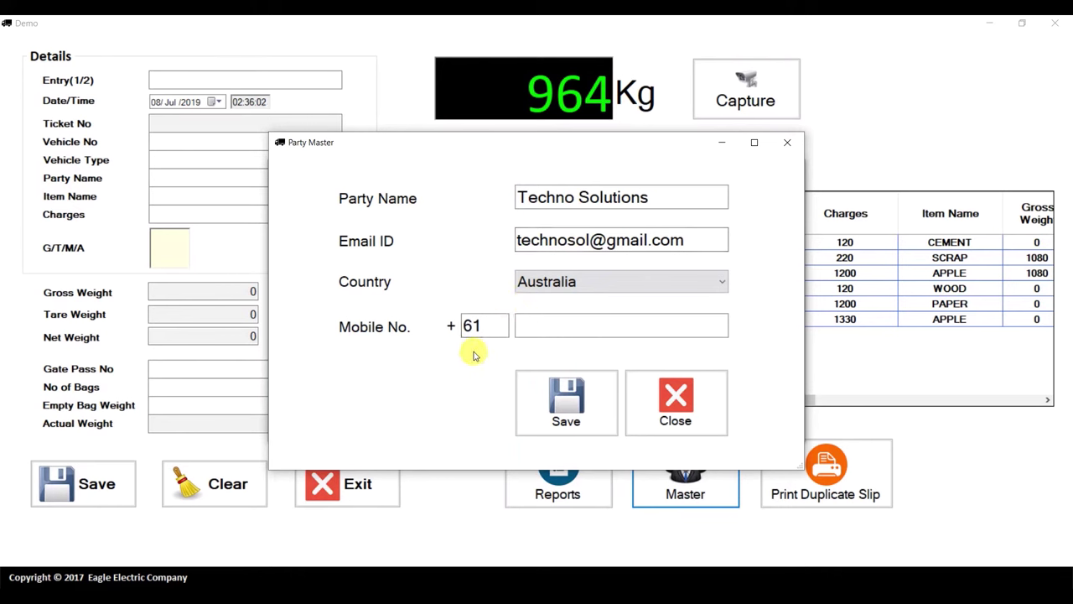
# Enter the party's mobile number, save the record and close the form
pyautogui.click(566, 328)
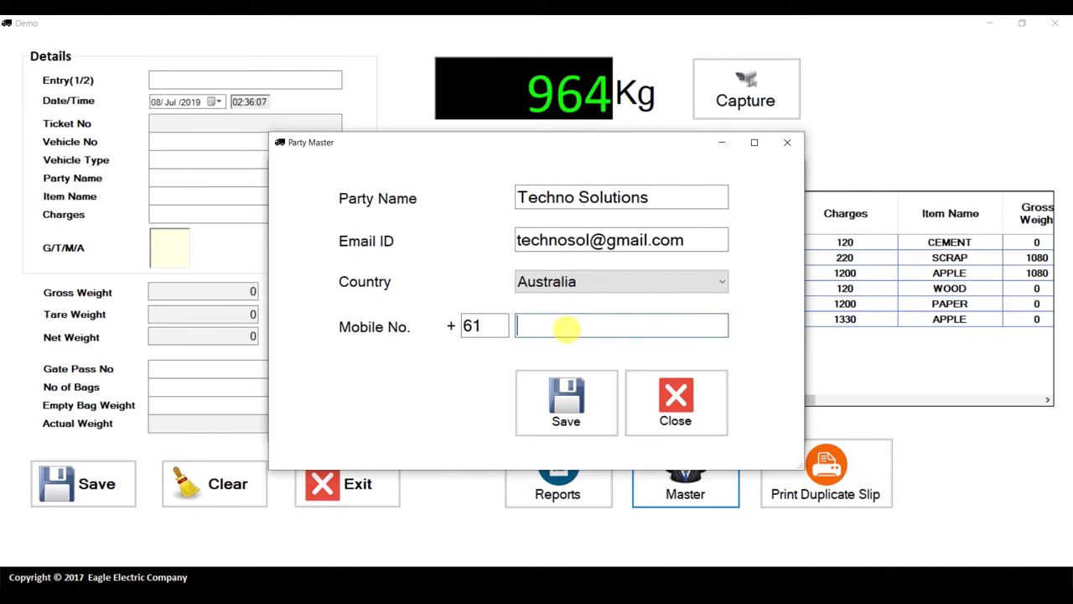
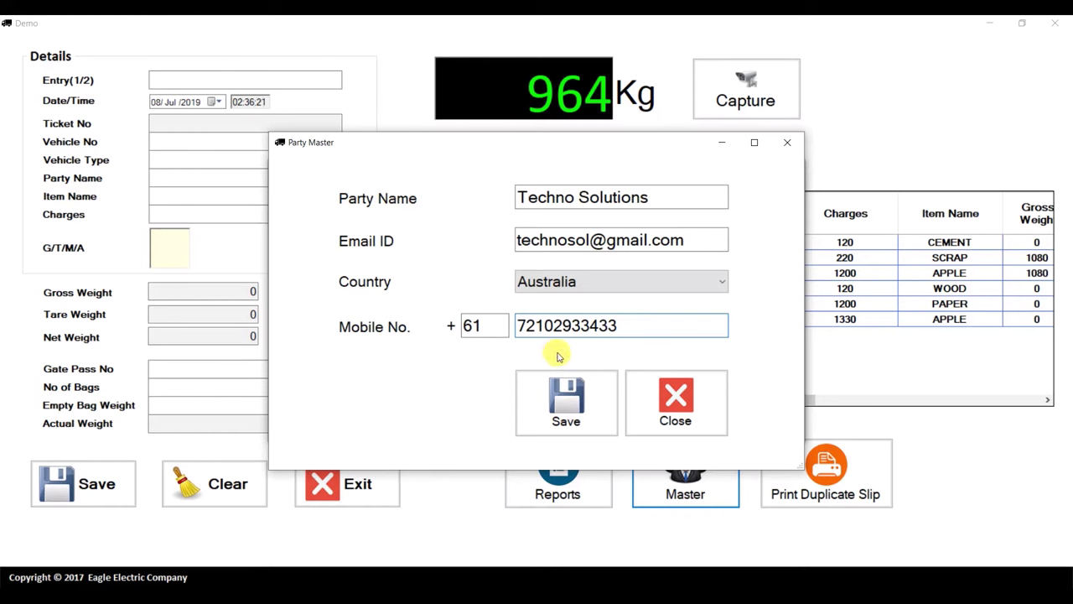
pyautogui.click(557, 403)
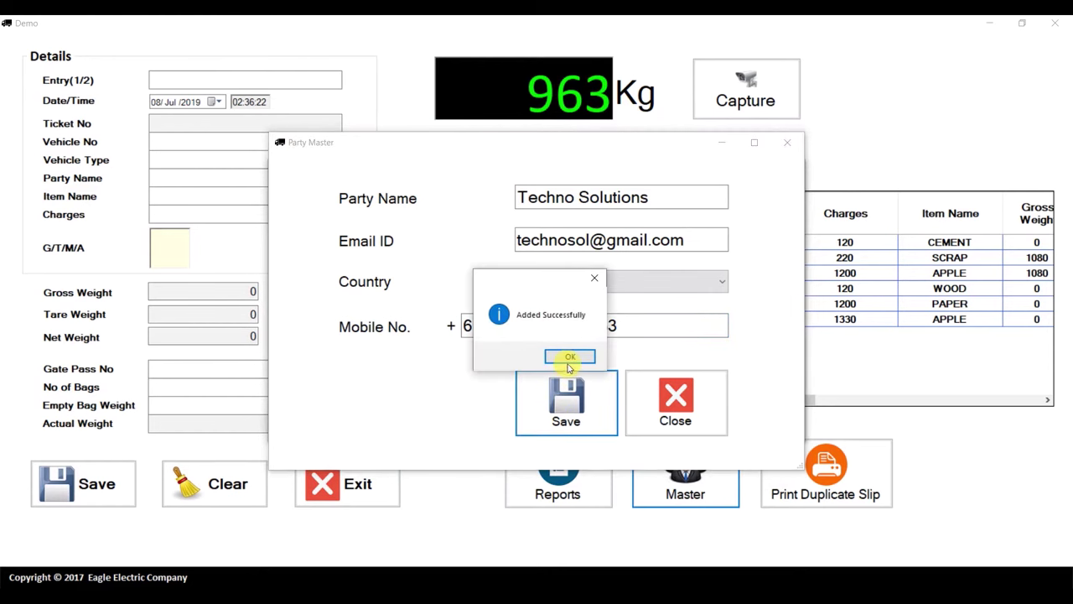
pyautogui.click(568, 358)
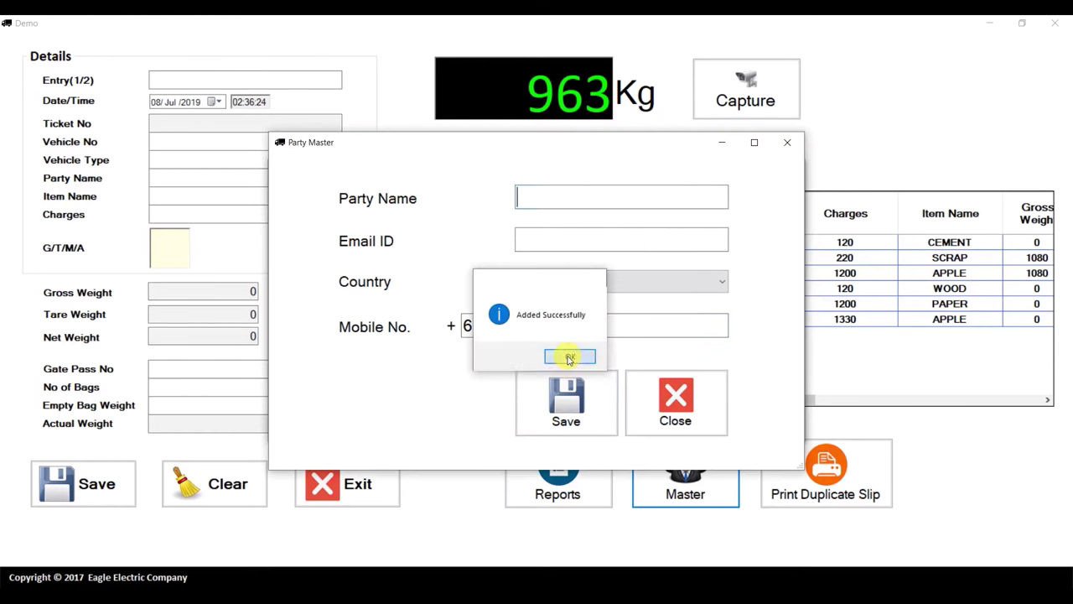
pyautogui.click(675, 400)
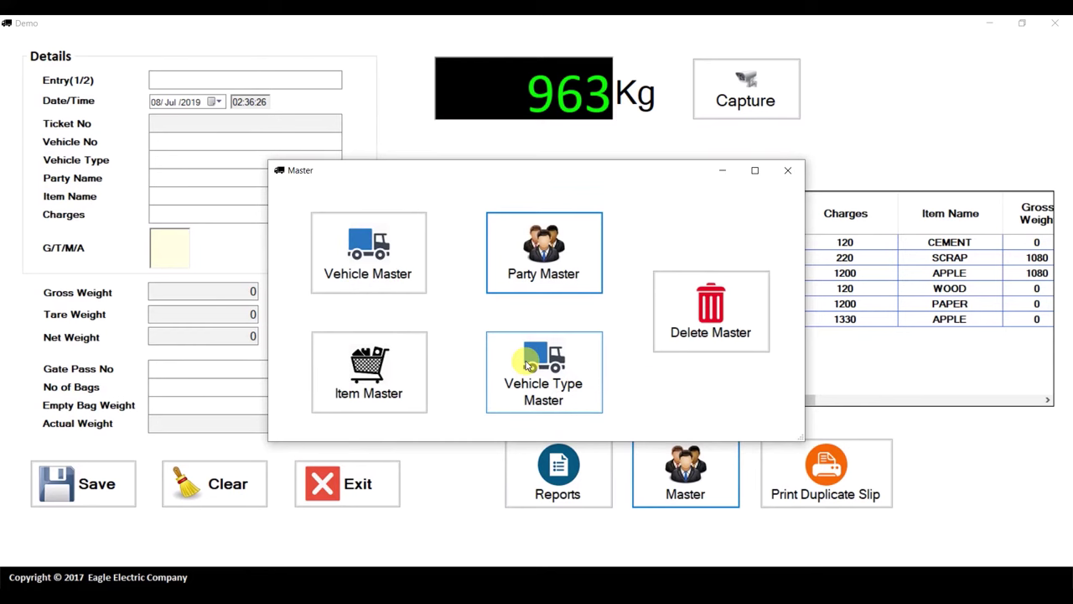
# Save vehicle type '6 Tyres Trolley' with charges 500 and close the entry form
pyautogui.click(527, 365)
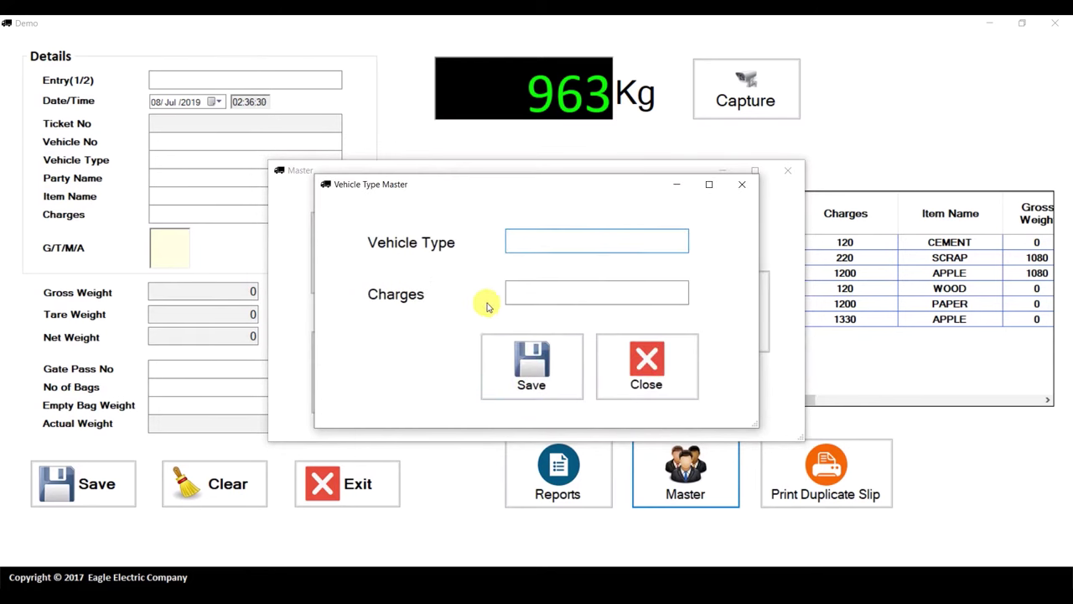
pyautogui.write('6 Ty')
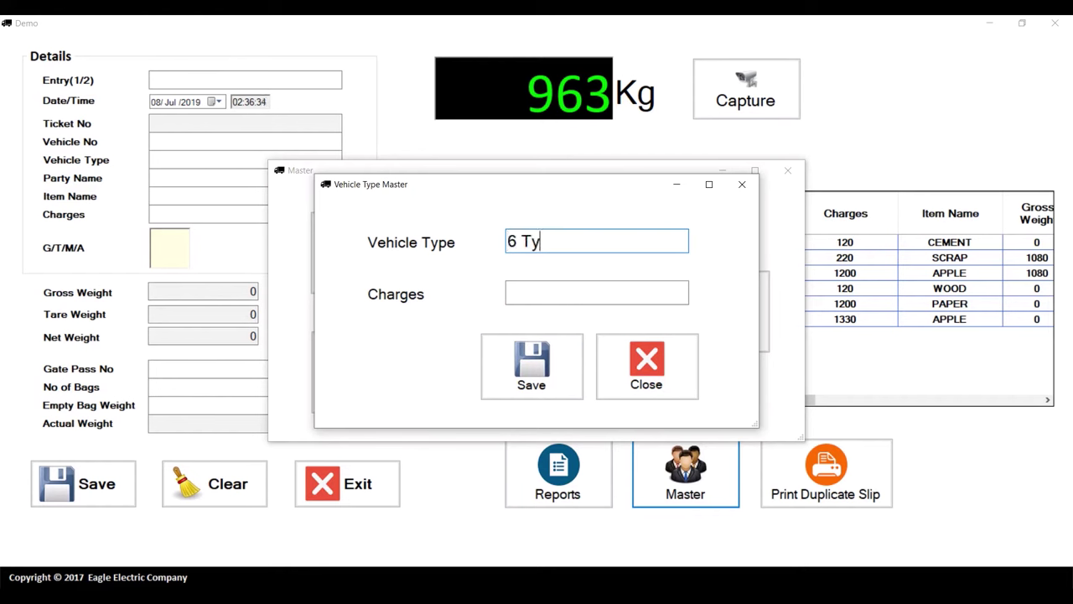
pyautogui.write('res Trolley')
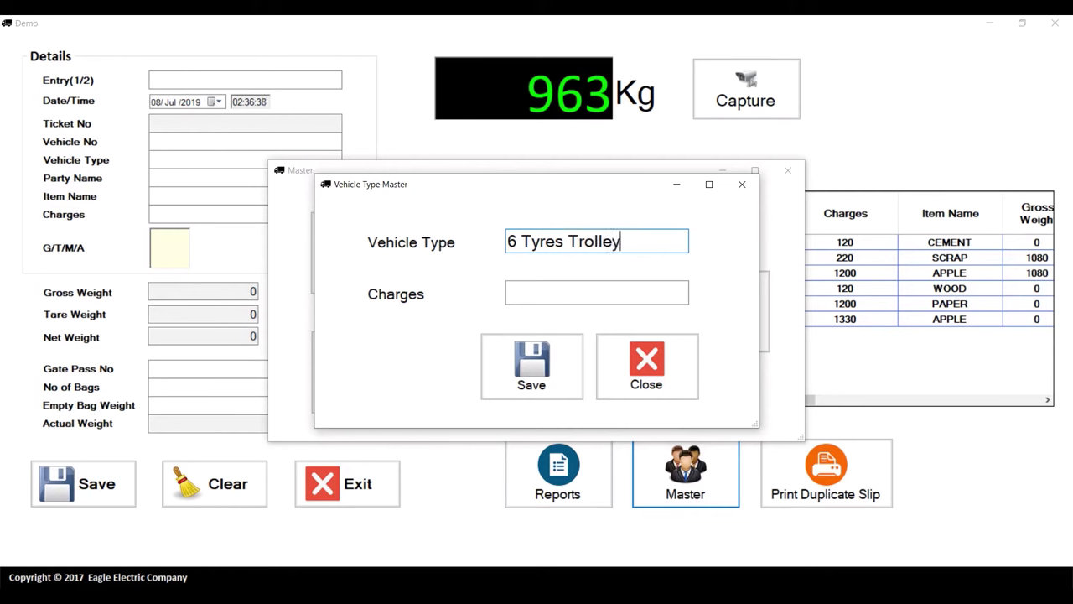
pyautogui.press('Tab')
pyautogui.write('500')
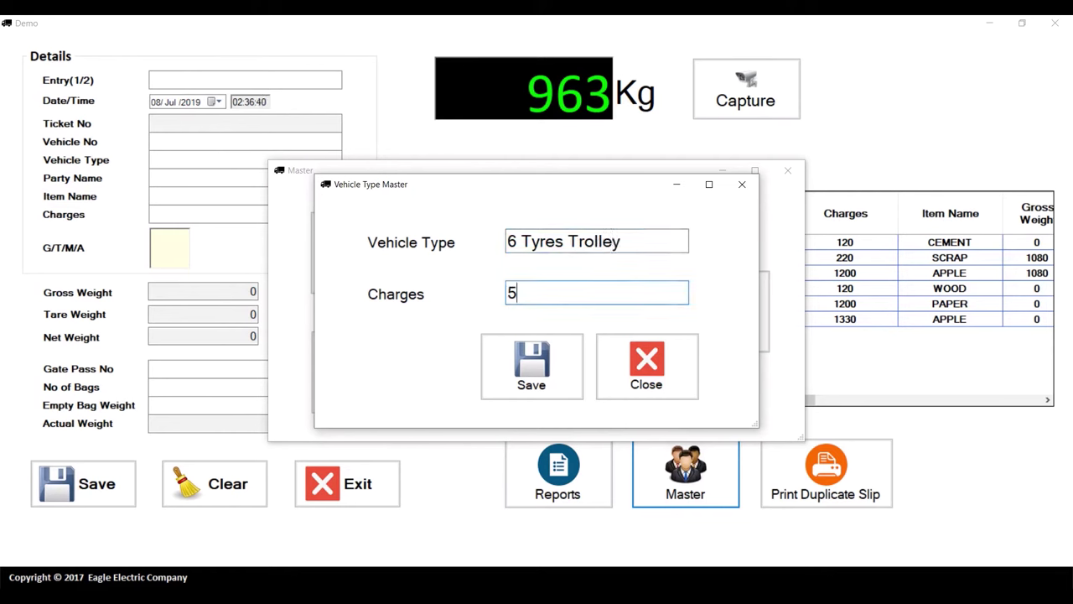
pyautogui.press('Return')
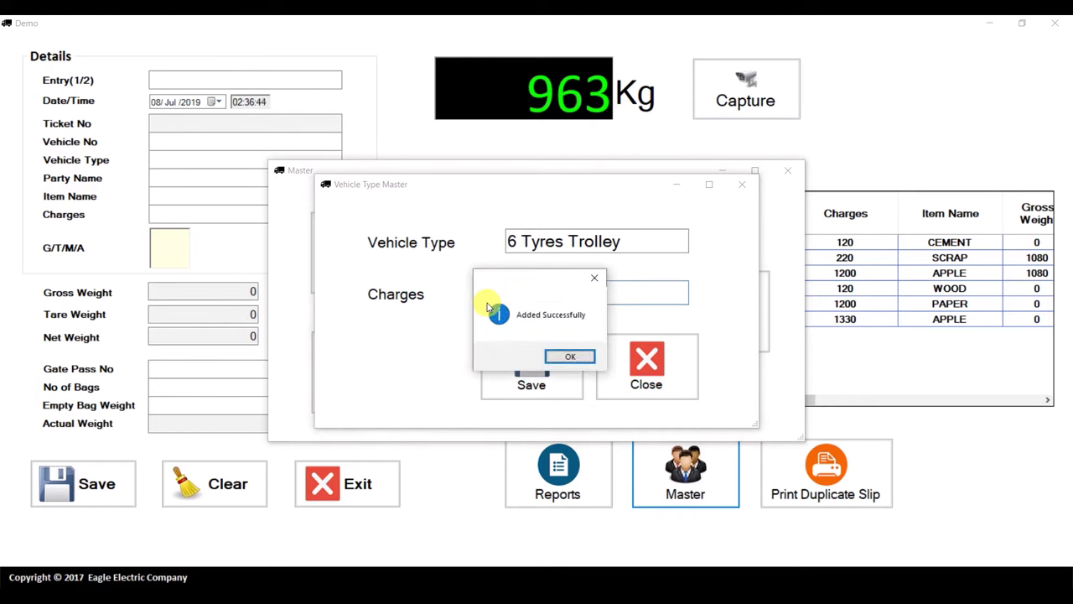
pyautogui.press('Return')
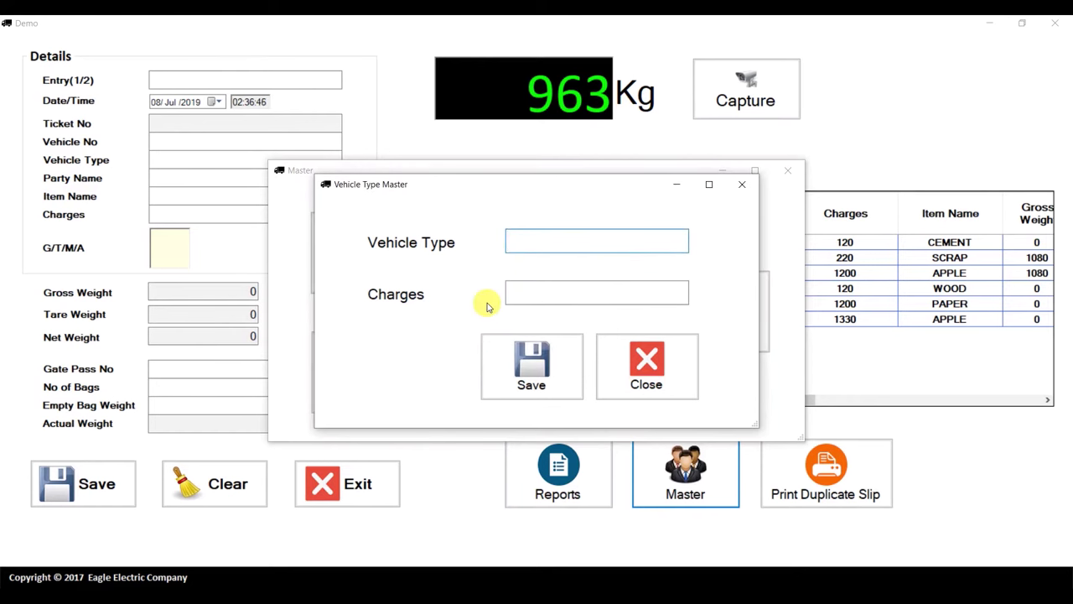
pyautogui.press('Escape')
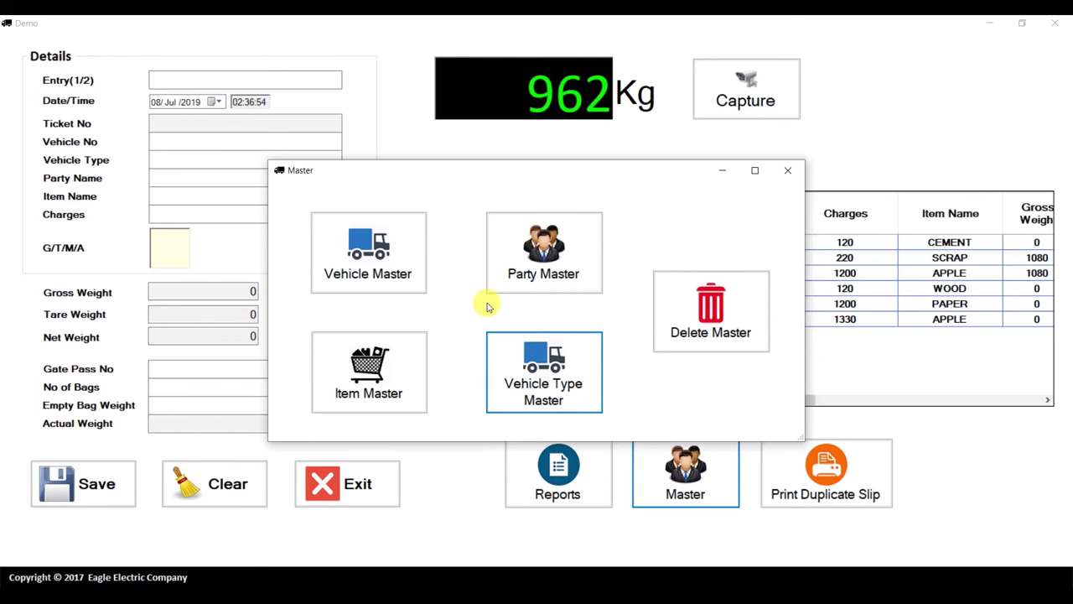
# In the delete-records tool, mark parties 132 and Techno for deletion
pyautogui.click(697, 296)
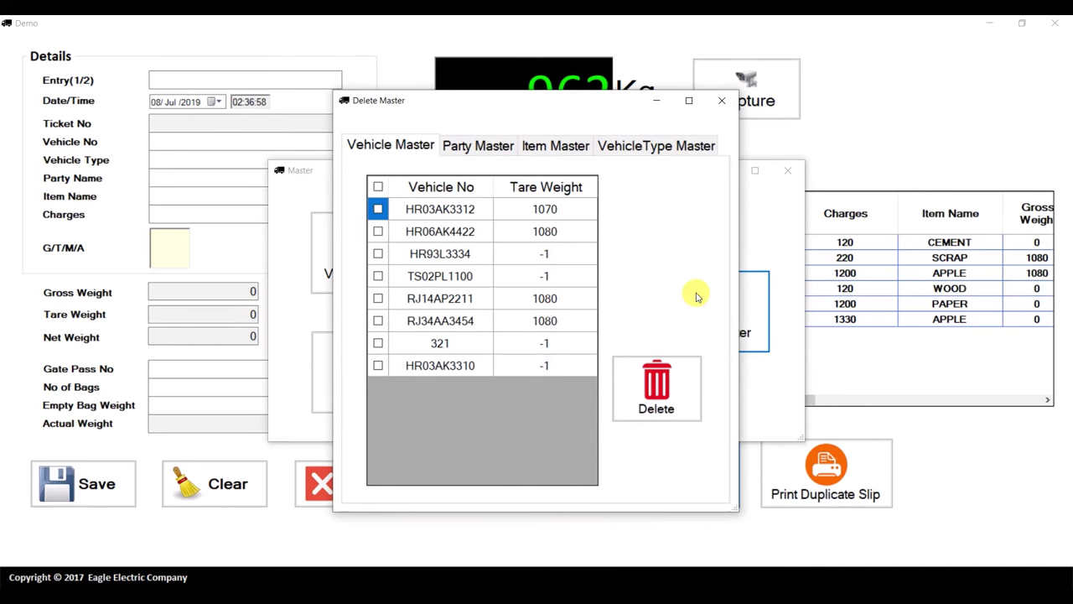
pyautogui.click(478, 146)
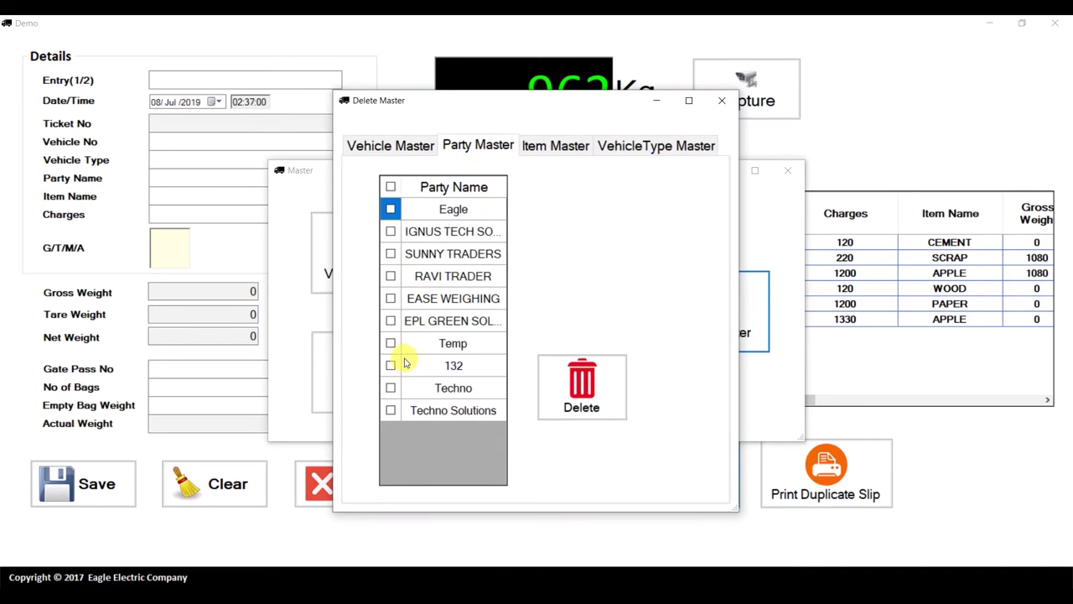
pyautogui.click(391, 366)
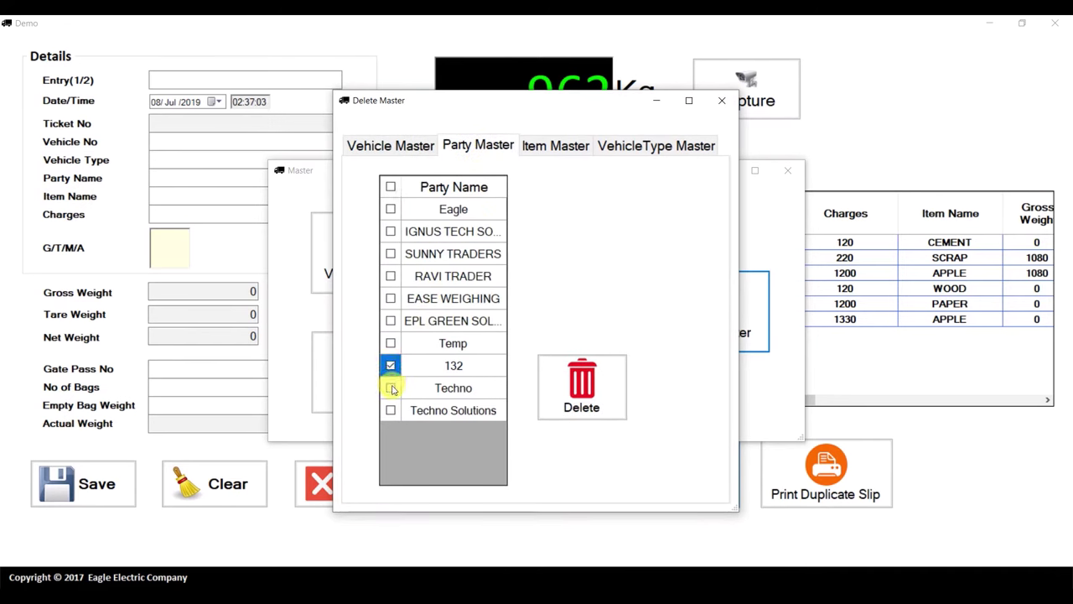
pyautogui.click(391, 388)
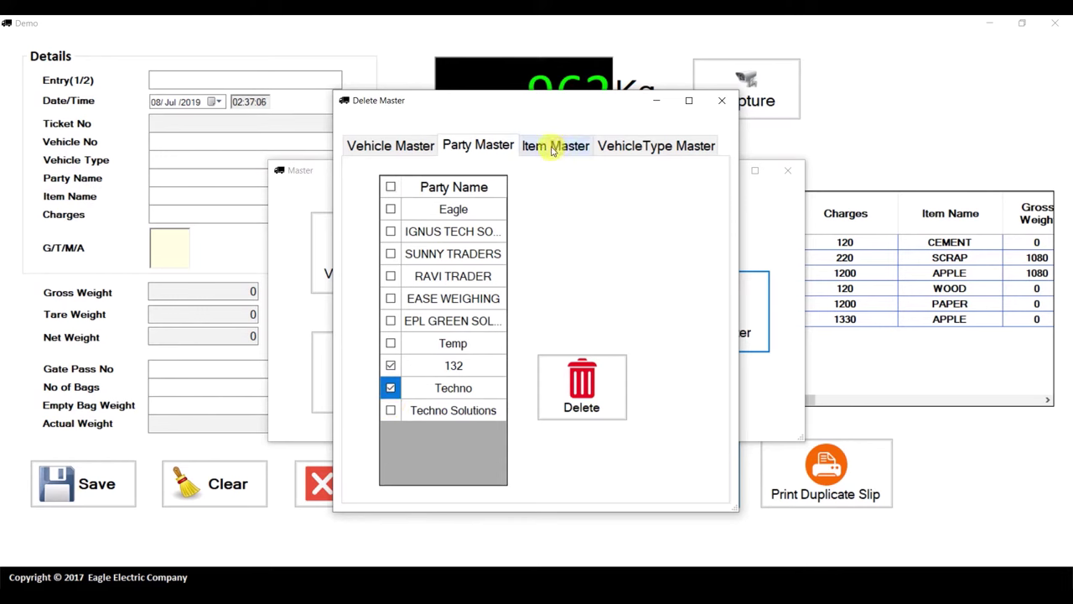
# Delete vehicle types '6 Tyres Trolley' and '312', then close the delete and Master windows
pyautogui.click(627, 145)
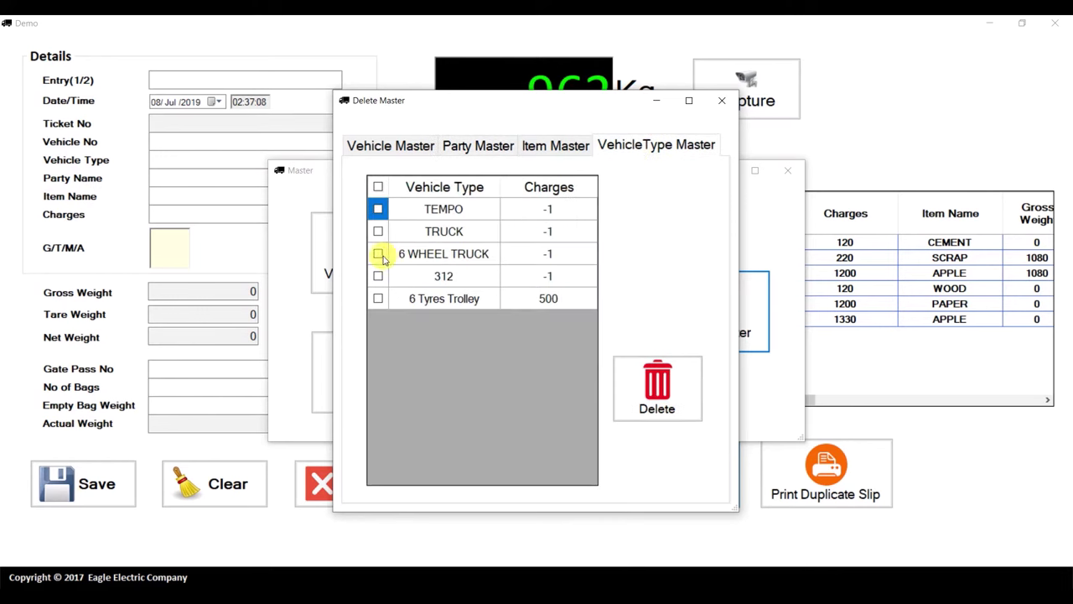
pyautogui.click(378, 298)
pyautogui.click(657, 382)
pyautogui.click(506, 350)
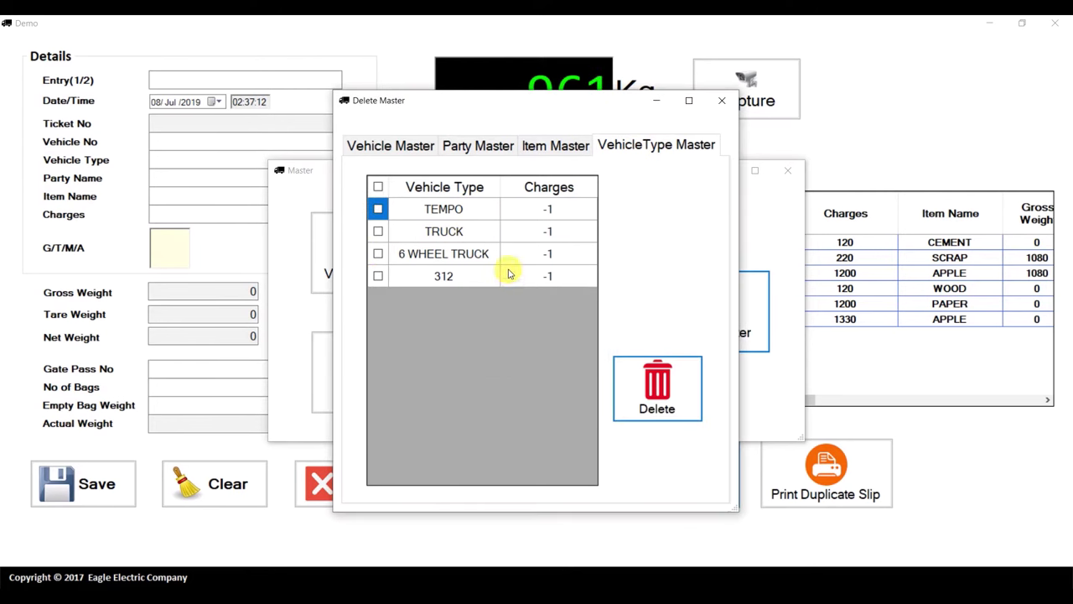
pyautogui.click(378, 277)
pyautogui.click(671, 381)
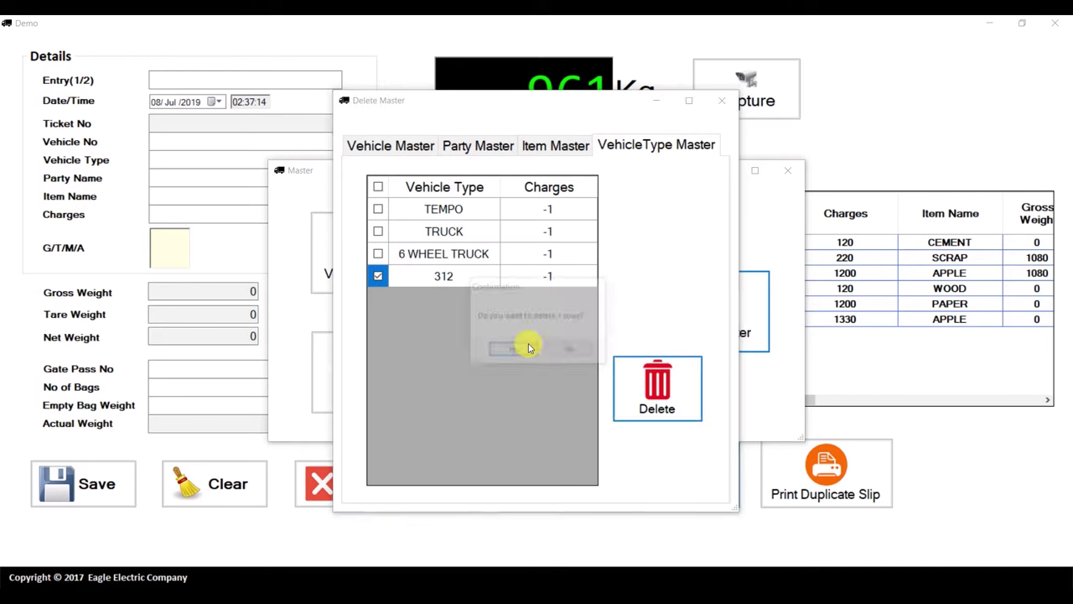
pyautogui.click(508, 351)
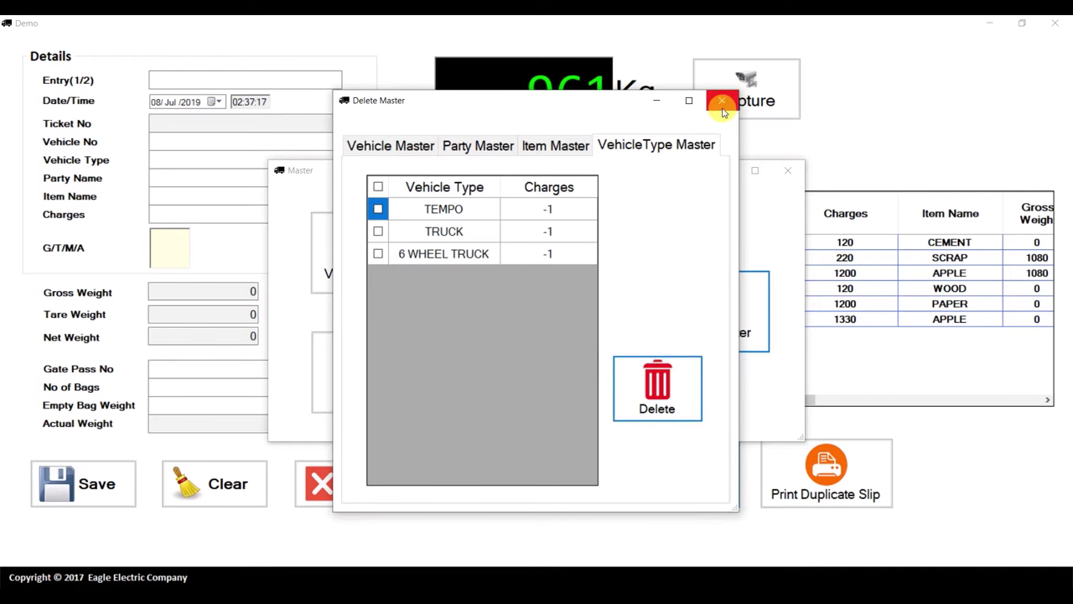
pyautogui.click(721, 101)
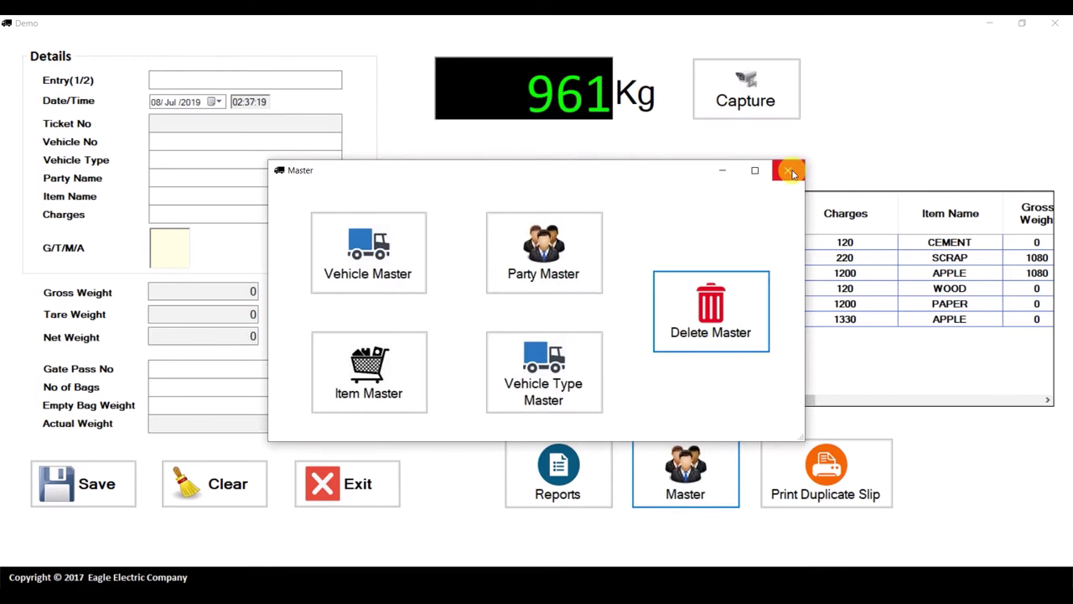
pyautogui.click(791, 172)
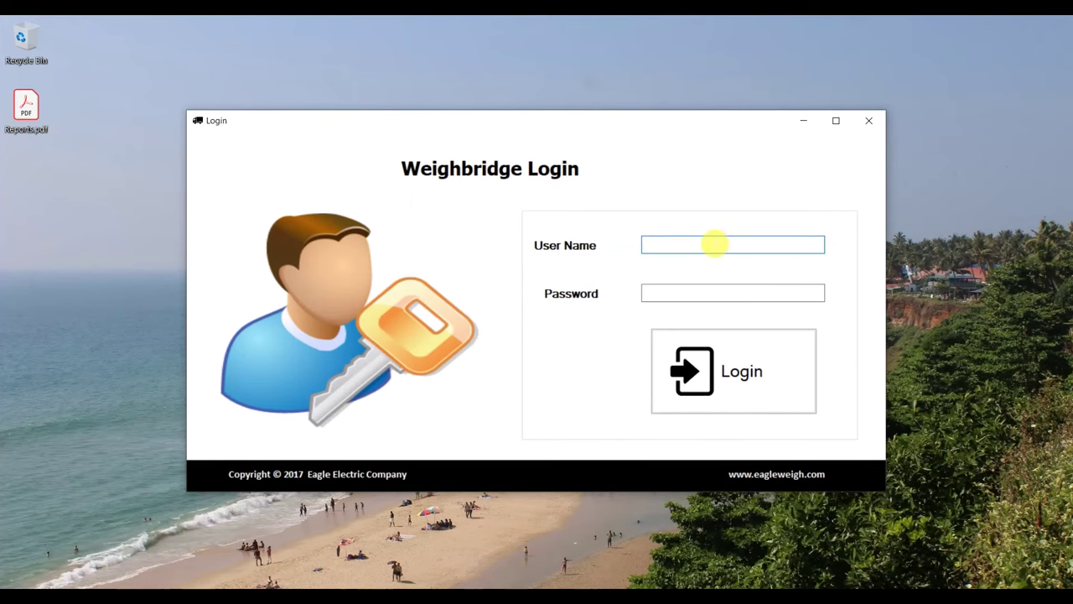
# Log in on the Weighbridge Login screen with the user name and account password
pyautogui.write('master')
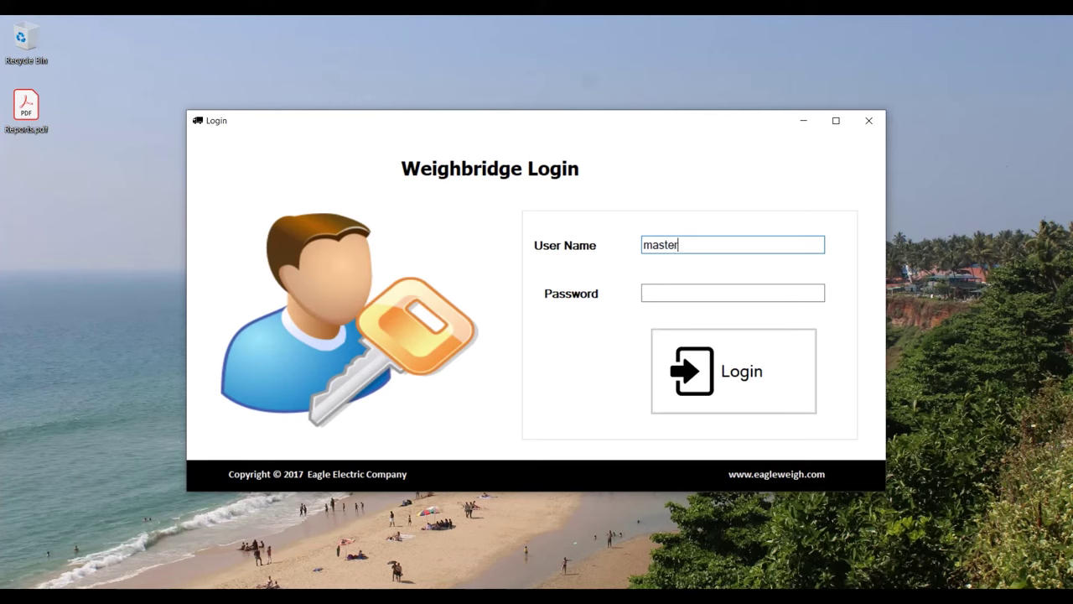
pyautogui.press('Tab')
pyautogui.write('••••••')
pyautogui.press('Return')
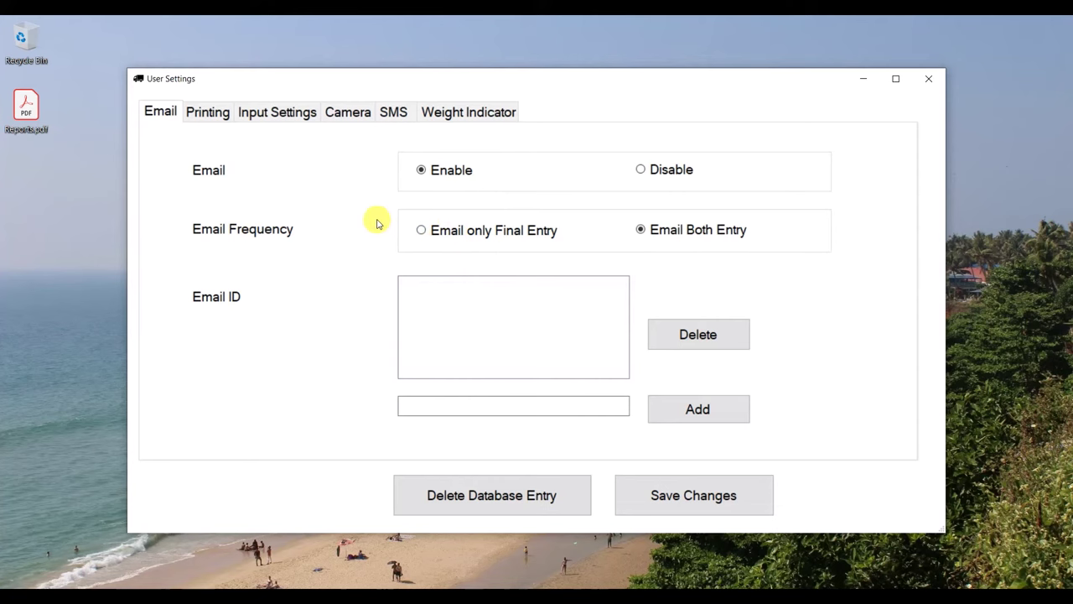
# Try the printer and email frequency options, keeping Graphics Printer and Email Both Entry
pyautogui.click(210, 114)
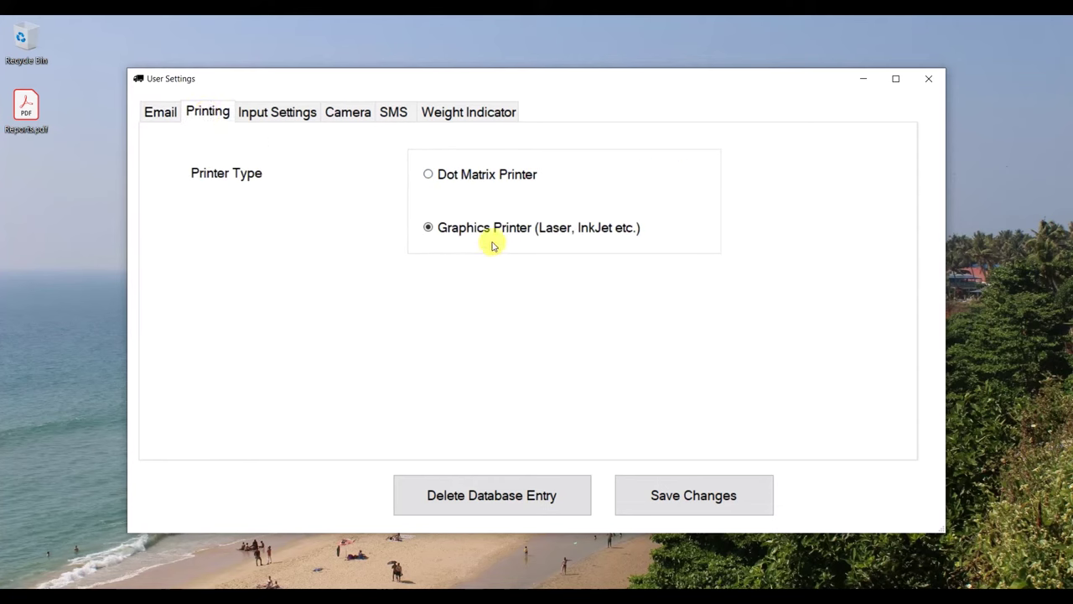
pyautogui.click(470, 176)
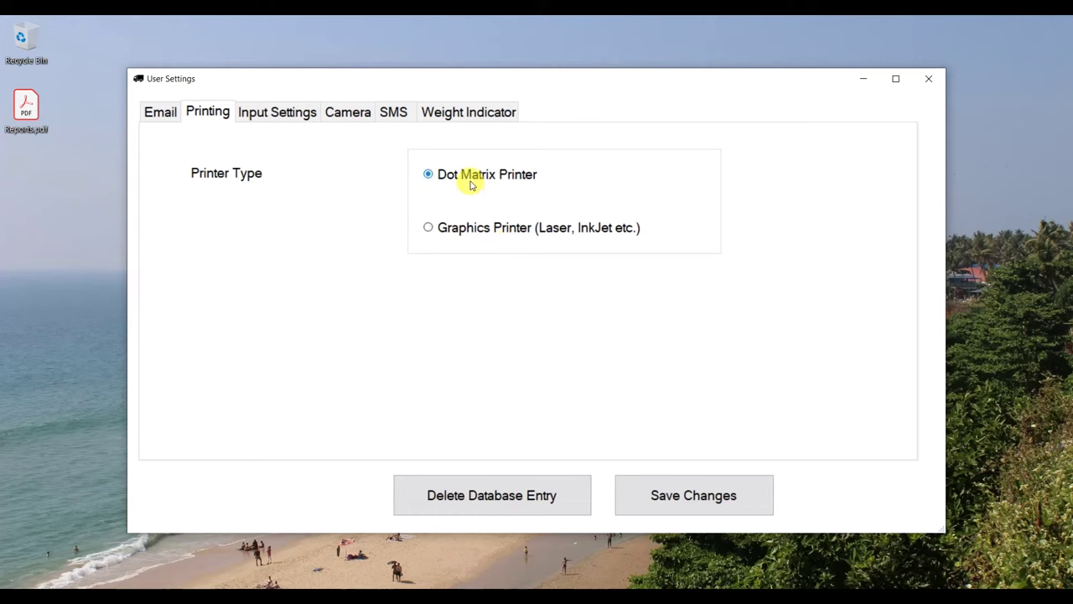
pyautogui.click(468, 232)
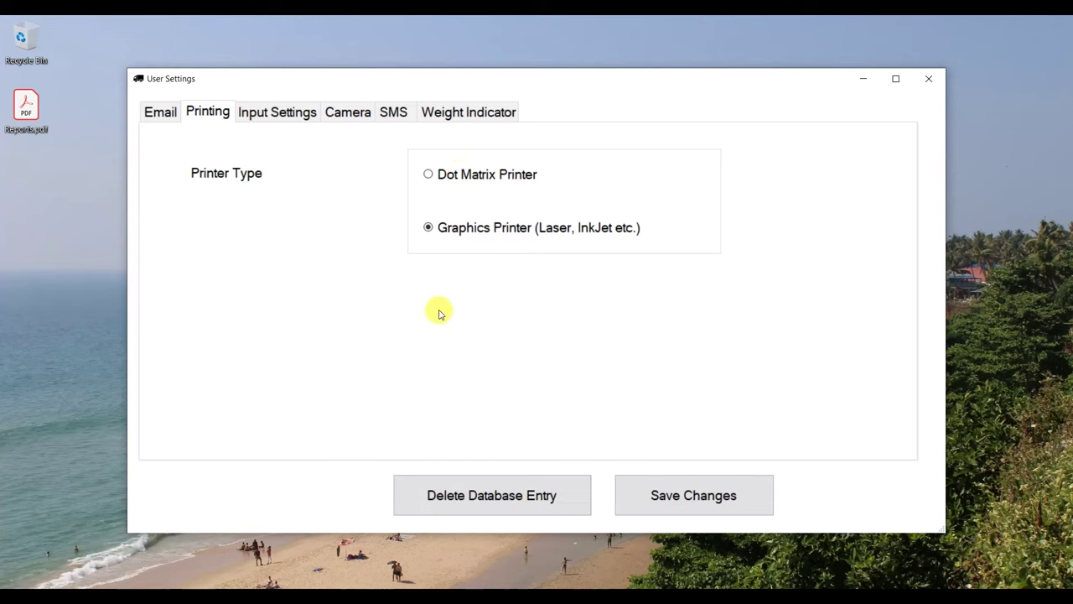
pyautogui.click(167, 111)
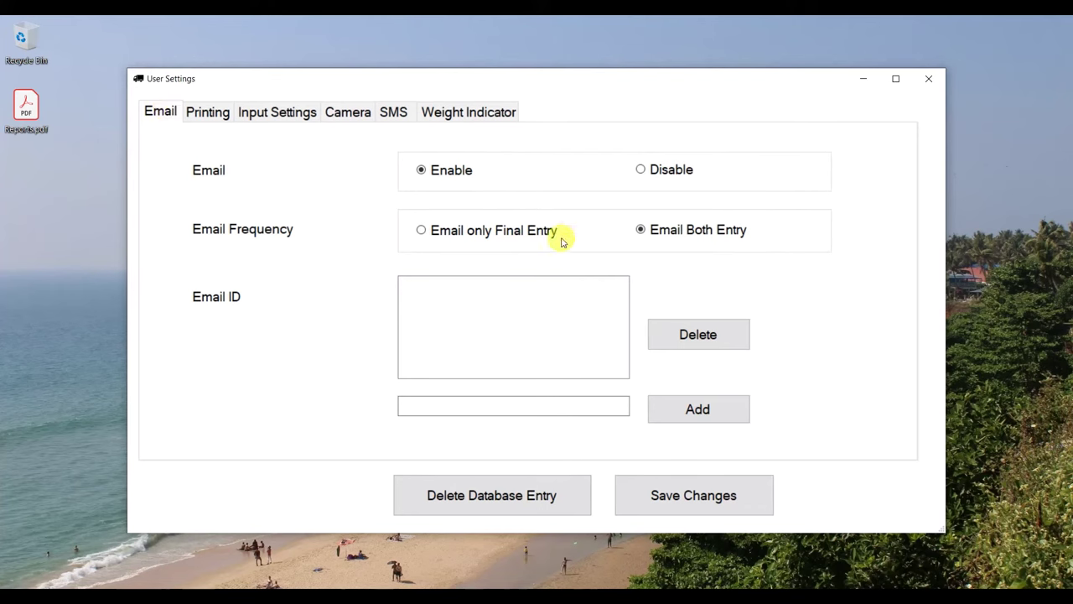
pyautogui.click(494, 241)
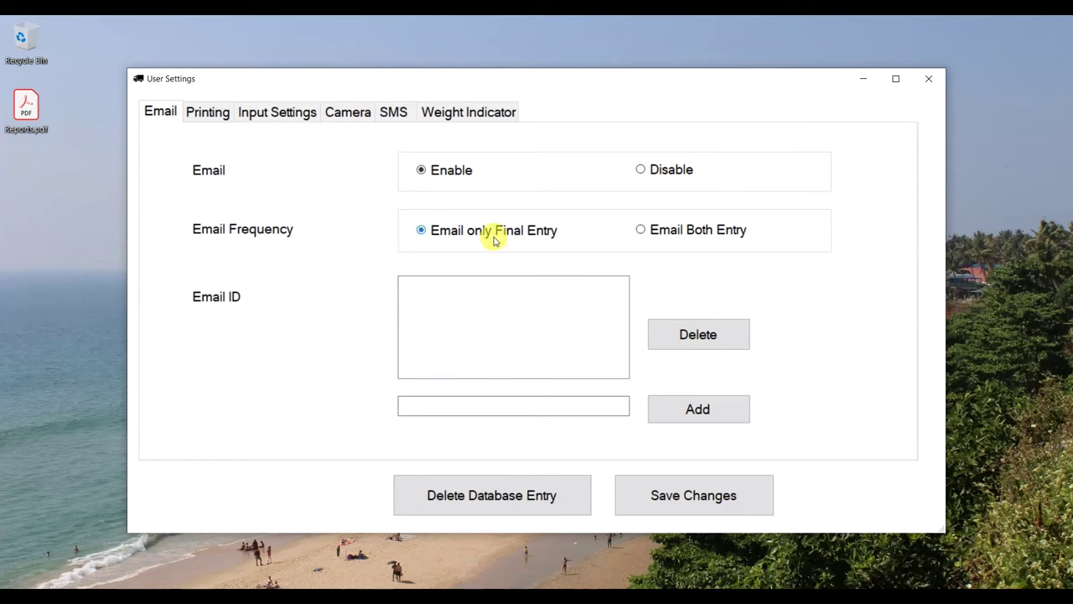
pyautogui.click(700, 232)
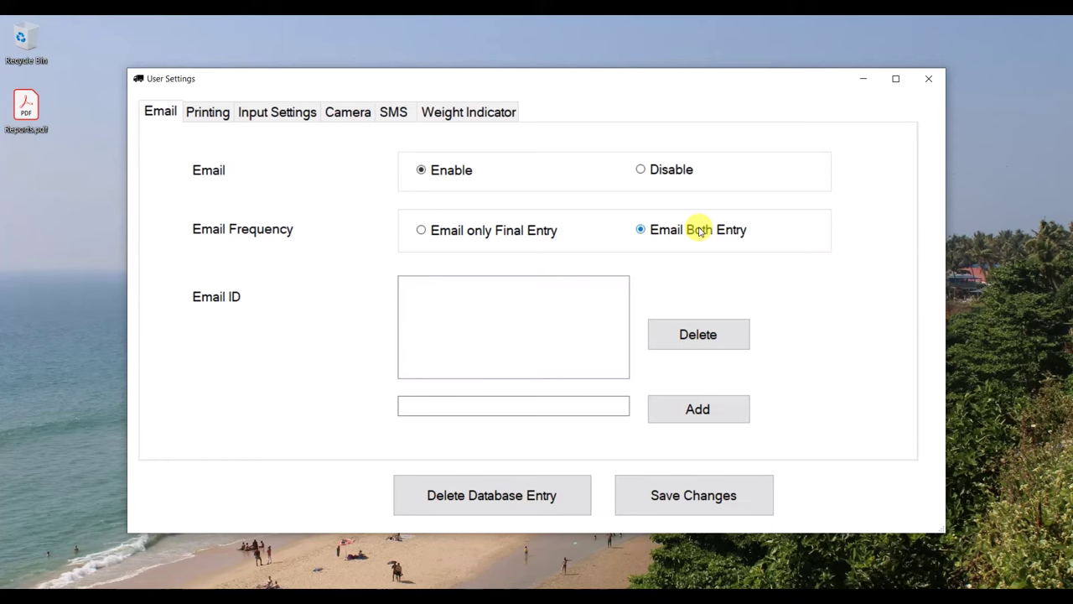
# Add a recipient email address to the Email ID list
pyautogui.click(567, 408)
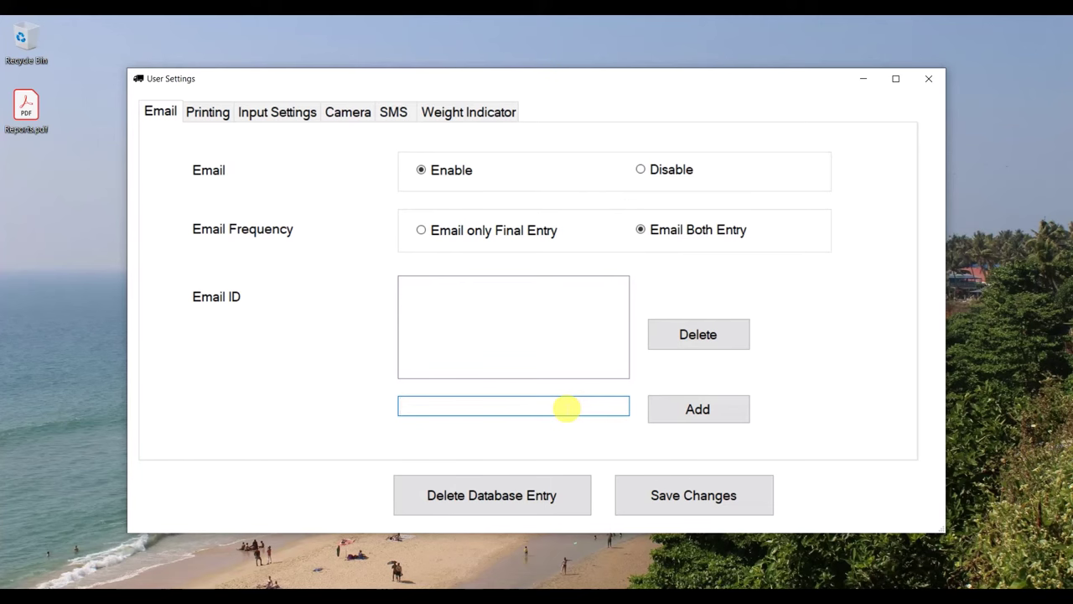
pyautogui.write('abc@abc.com')
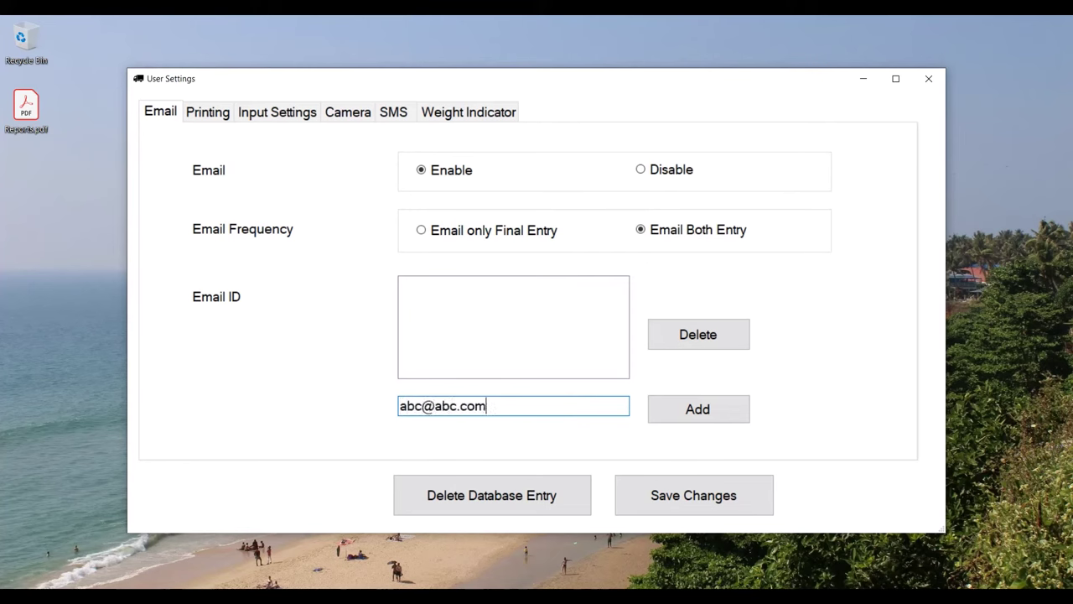
pyautogui.click(736, 413)
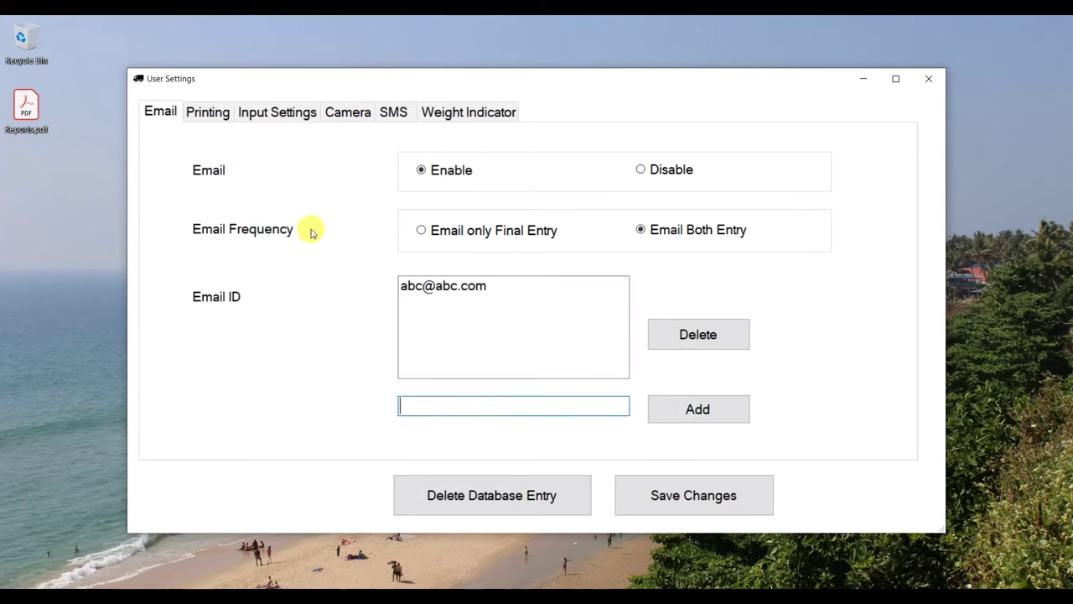
# Review the Input Settings tab, then show the Camera tab with the two IP cameras
pyautogui.click(278, 114)
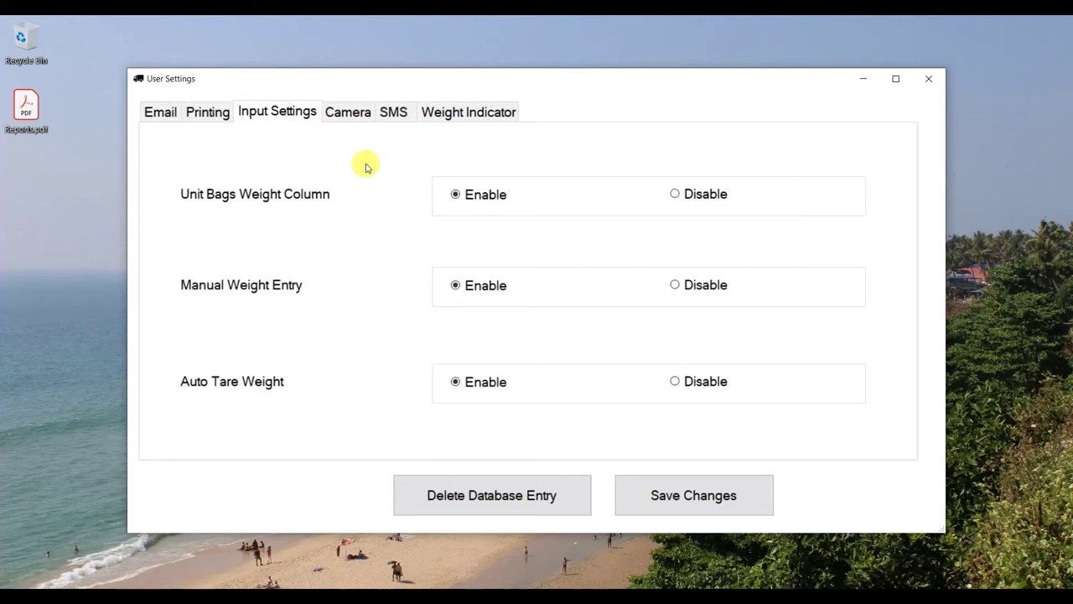
pyautogui.click(350, 112)
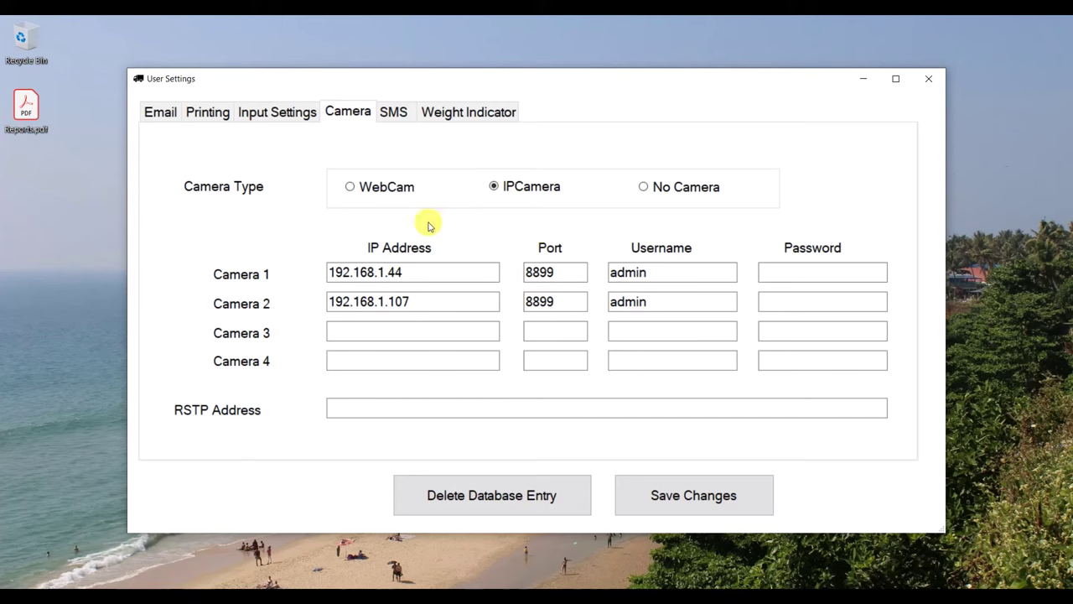
pyautogui.click(395, 188)
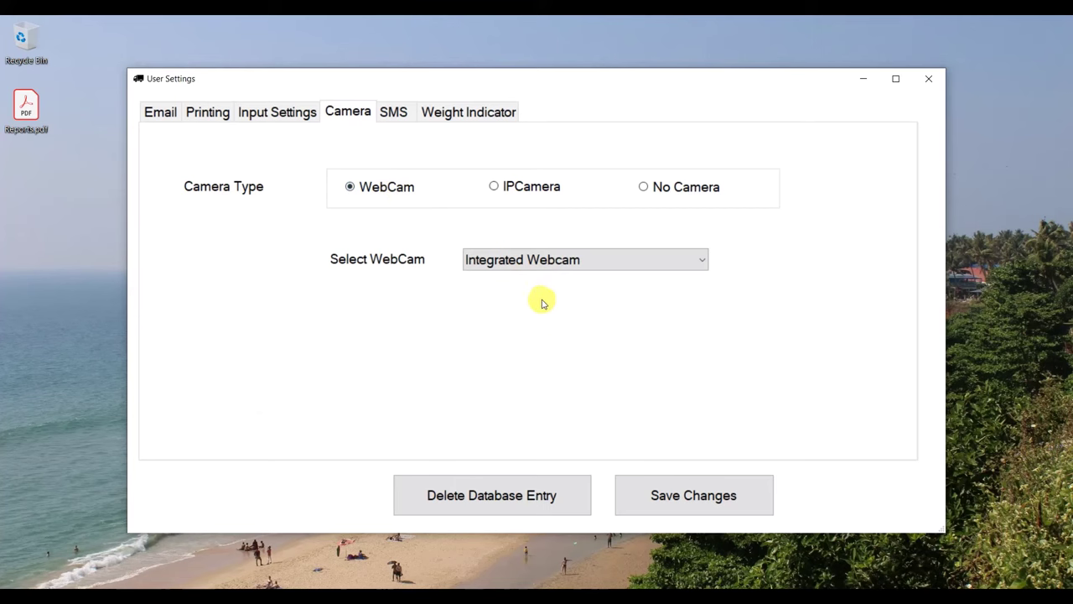
pyautogui.click(528, 183)
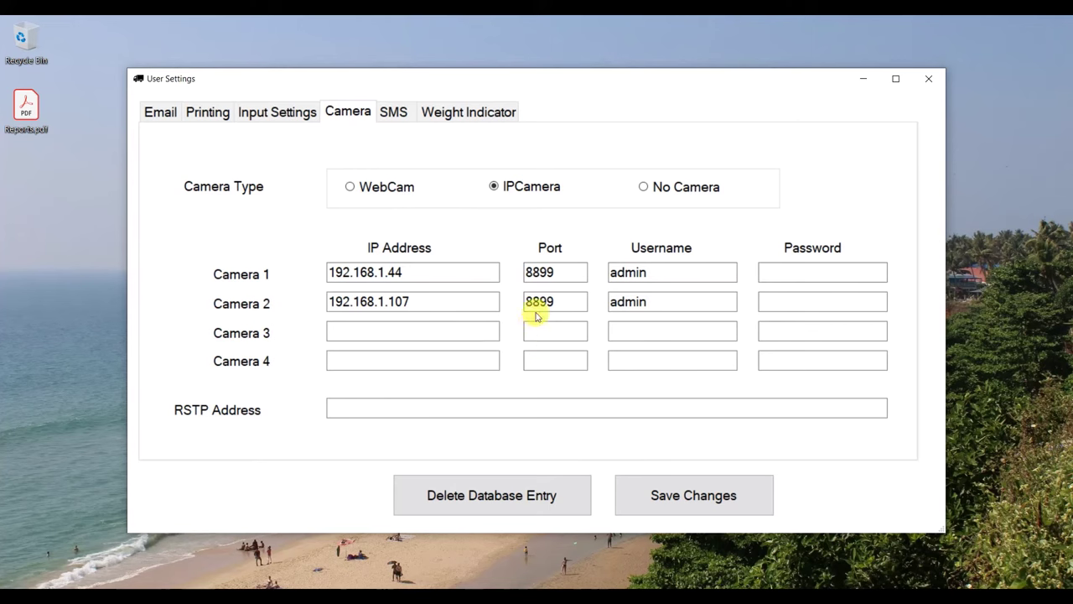
pyautogui.click(700, 196)
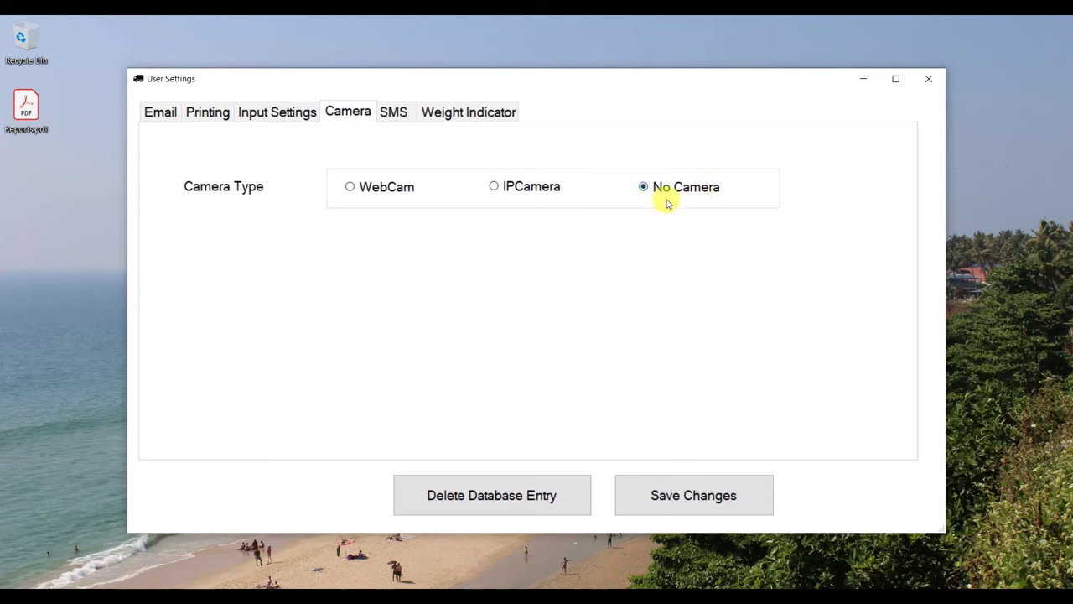
pyautogui.click(528, 189)
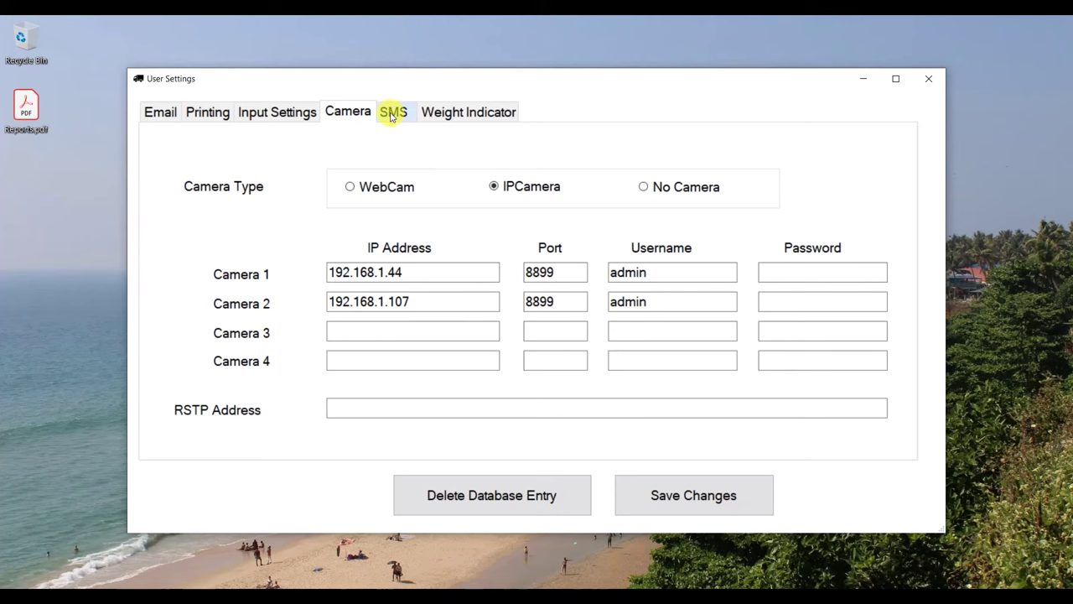
pyautogui.click(391, 117)
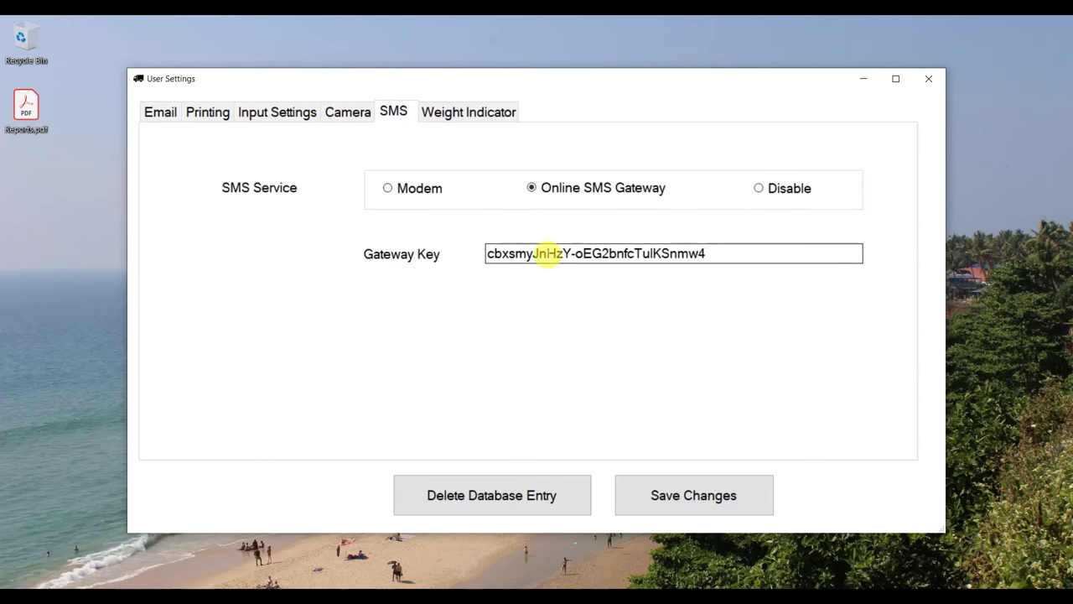
# Try the Modem and Disable SMS options, then return the SMS service to Online SMS Gateway
pyautogui.click(409, 191)
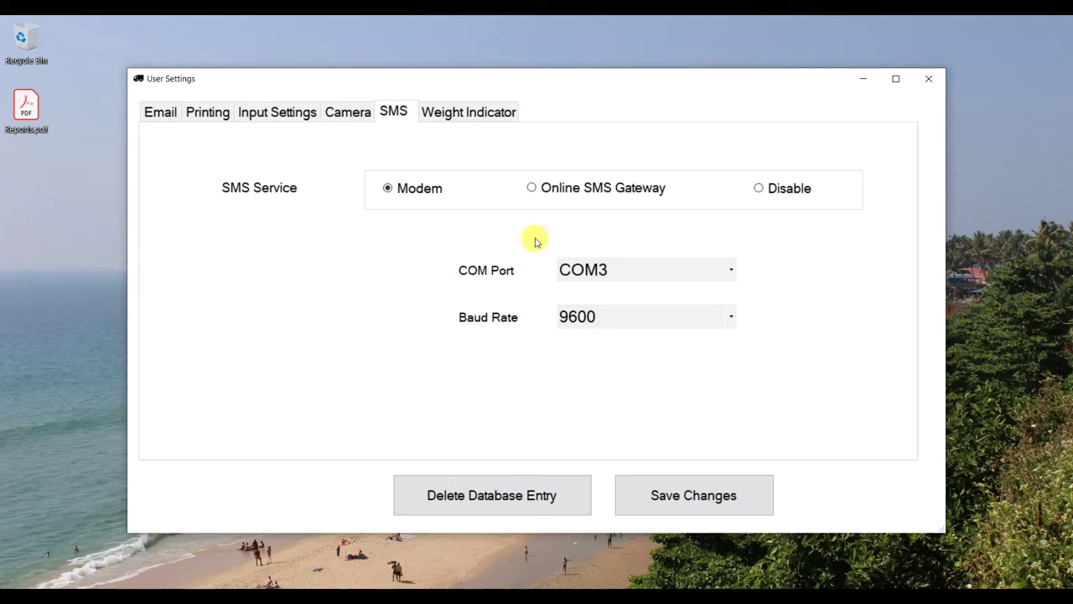
pyautogui.click(762, 187)
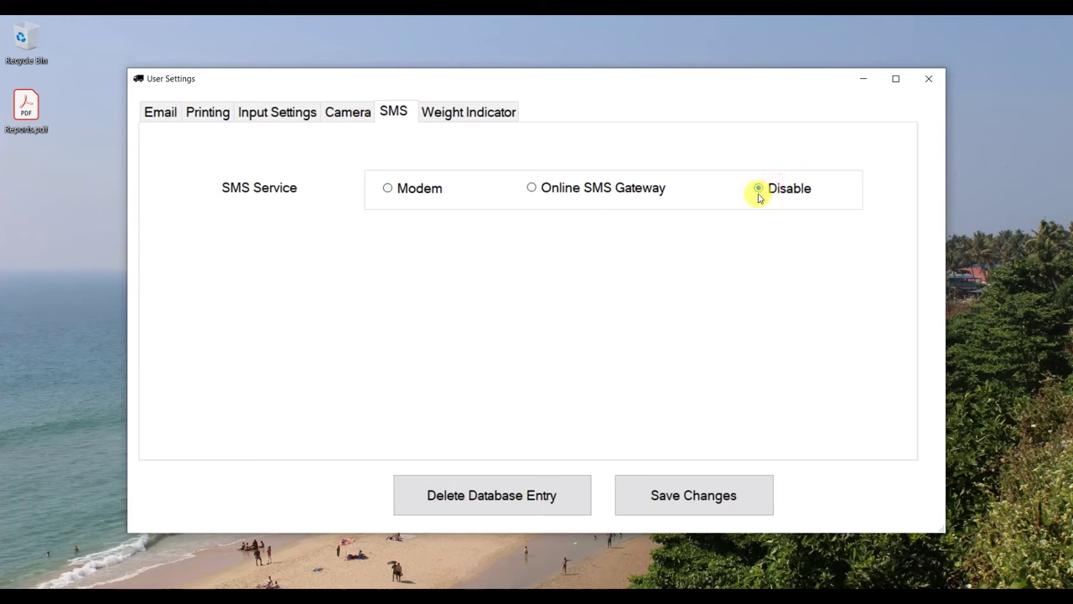
pyautogui.click(606, 188)
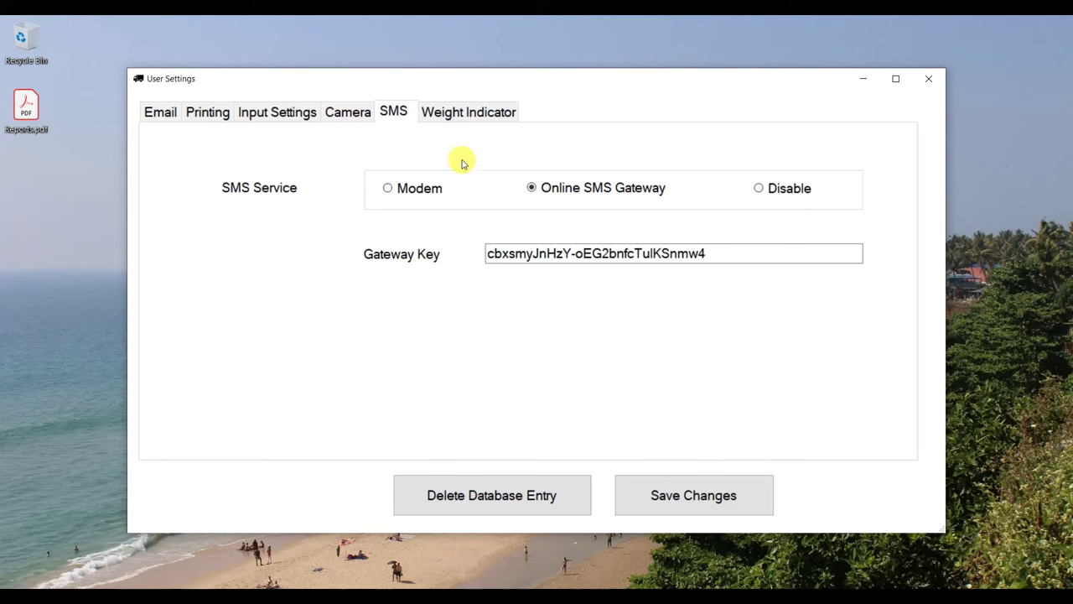
# Set the weight indicator type back to Special after trying Universal, and save the user settings
pyautogui.click(470, 115)
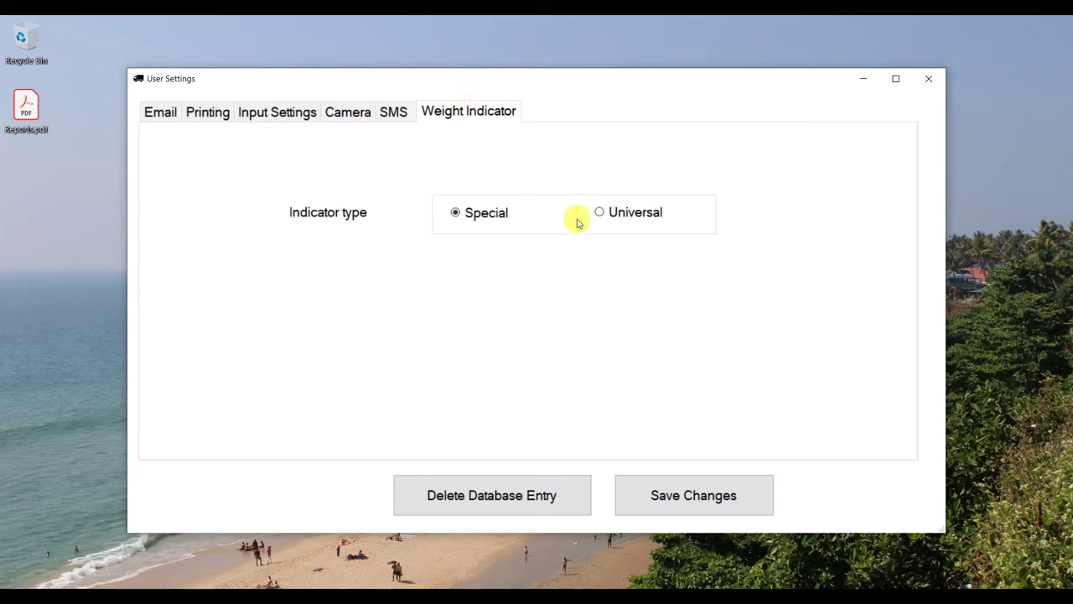
pyautogui.click(652, 218)
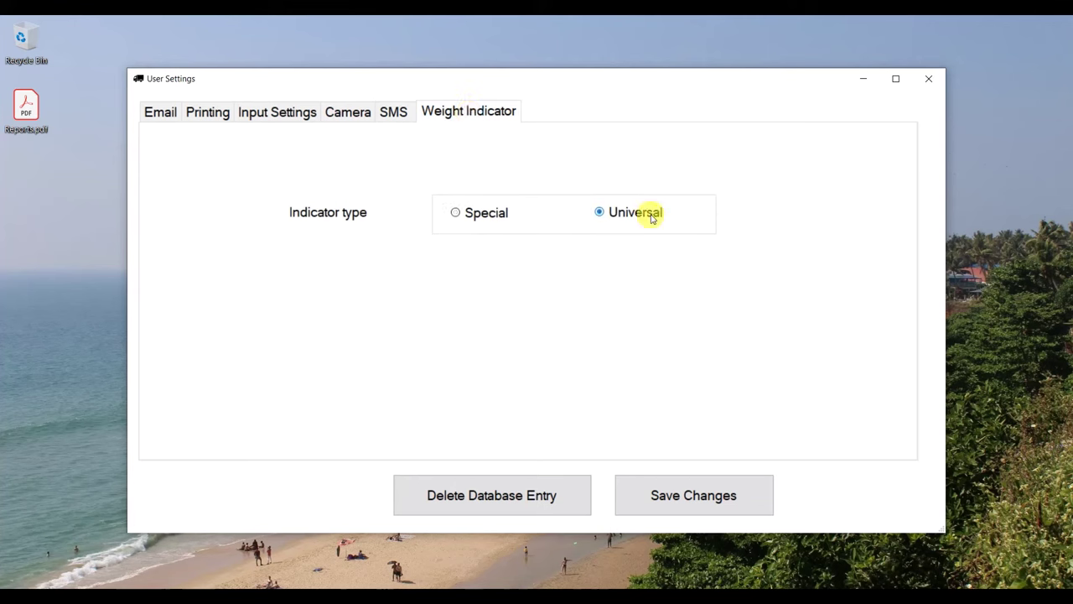
pyautogui.click(457, 215)
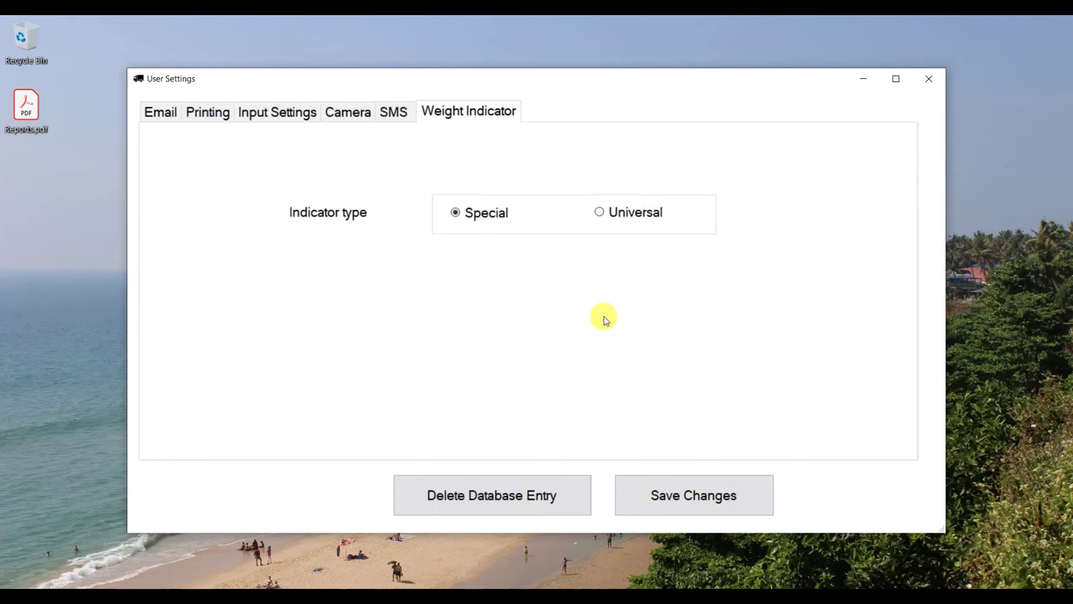
pyautogui.click(698, 483)
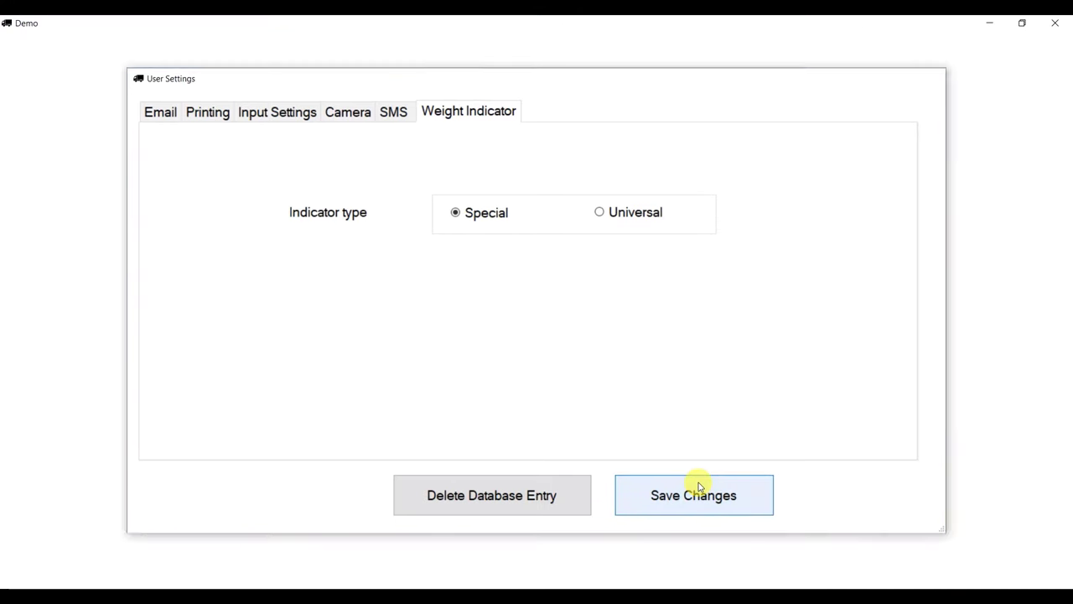